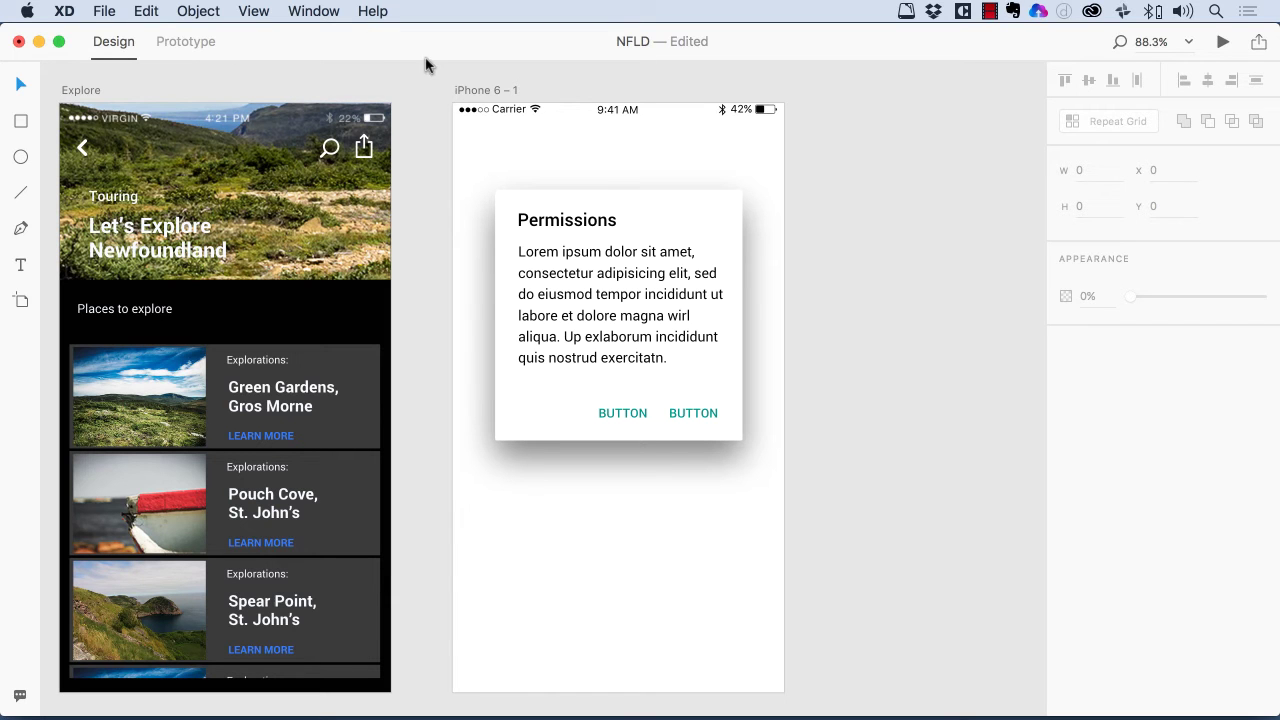
# Step: Save light grey #E8E7E7 as a swatch and fill the iPhone 6 – 1 artboard red #D31212
pyautogui.click(485, 92)
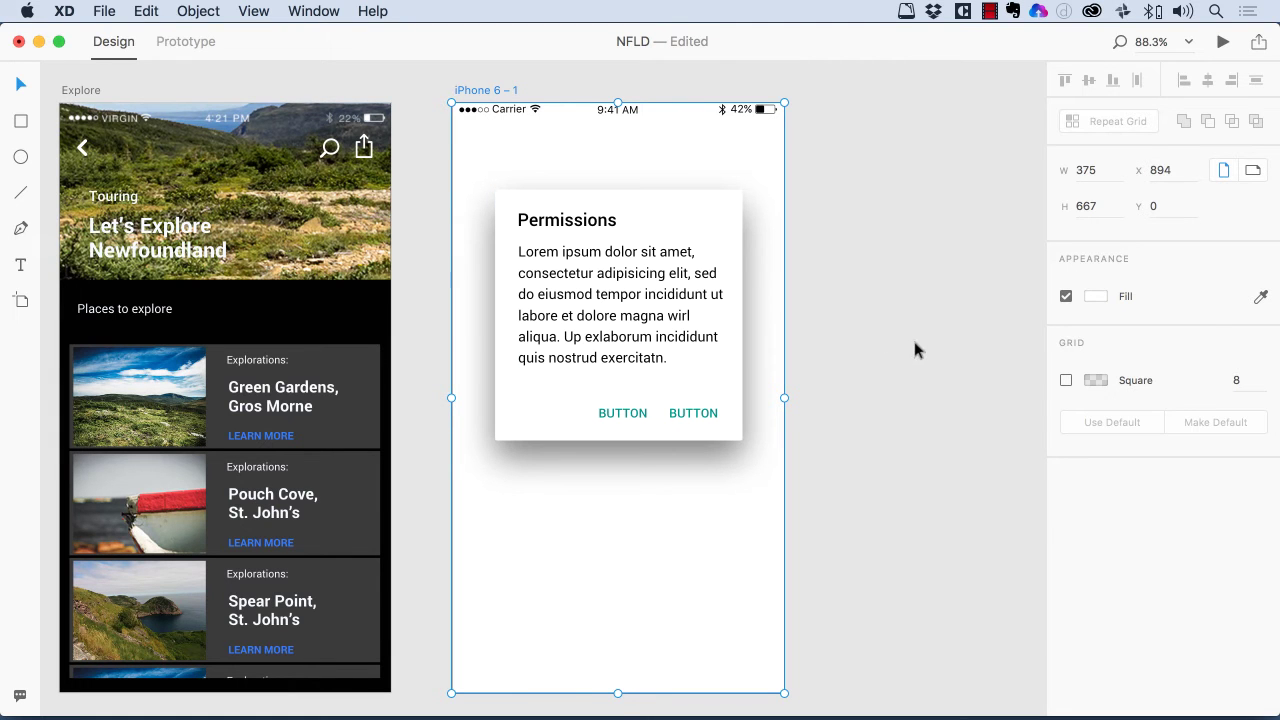
pyautogui.click(1096, 298)
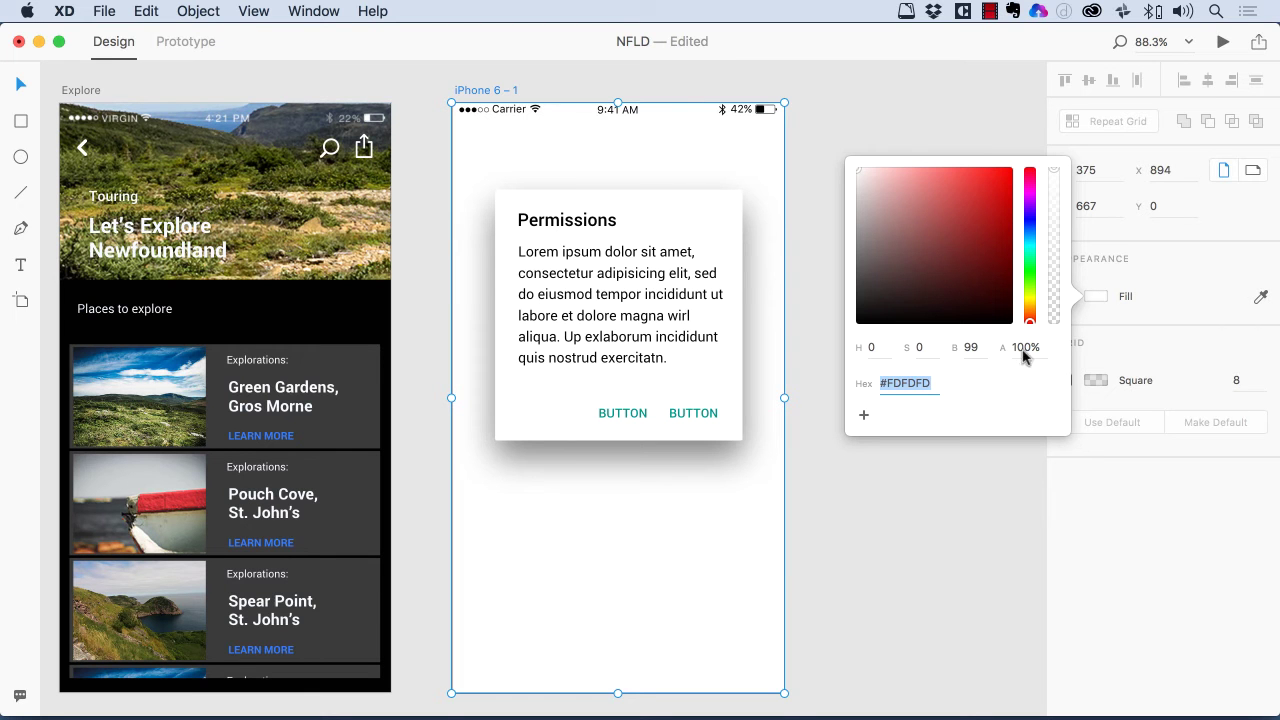
pyautogui.moveTo(976, 209)
pyautogui.mouseDown()
pyautogui.moveTo(991, 182)
pyautogui.moveTo(892, 221)
pyautogui.moveTo(853, 172)
pyautogui.mouseUp()
pyautogui.moveTo(858, 171); pyautogui.dragTo(857, 178)
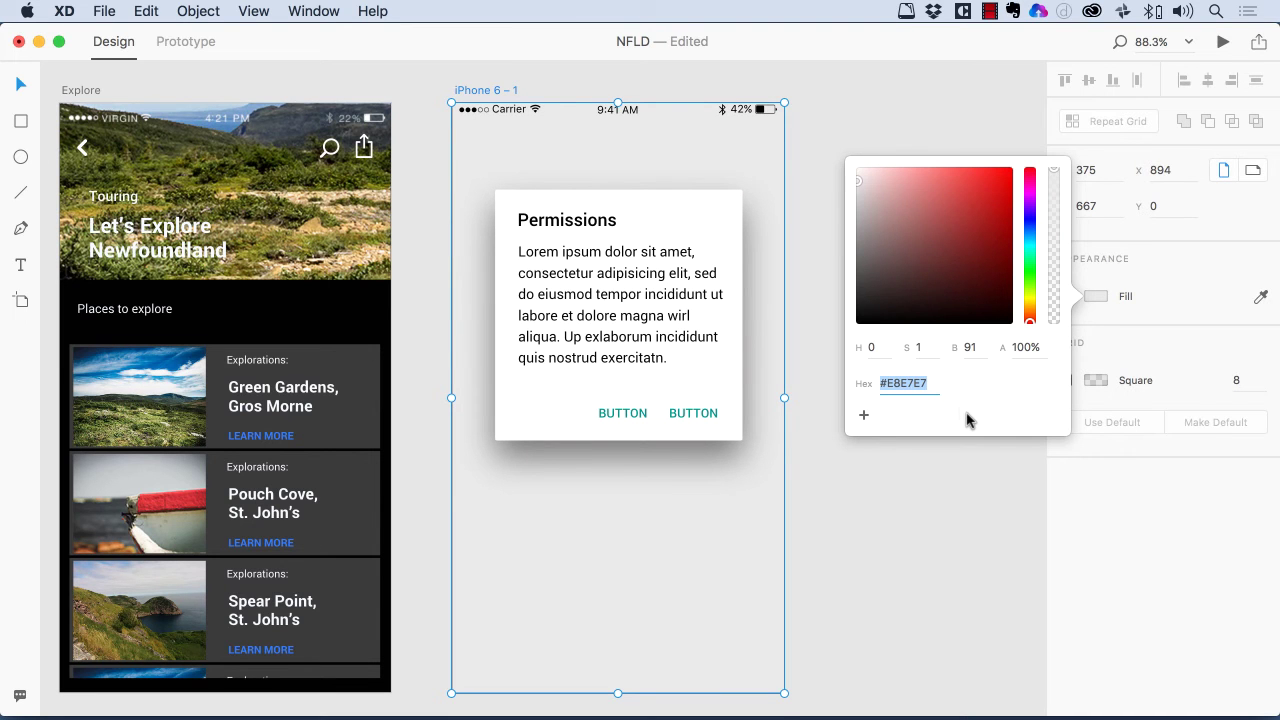
pyautogui.click(864, 416)
pyautogui.click(998, 193)
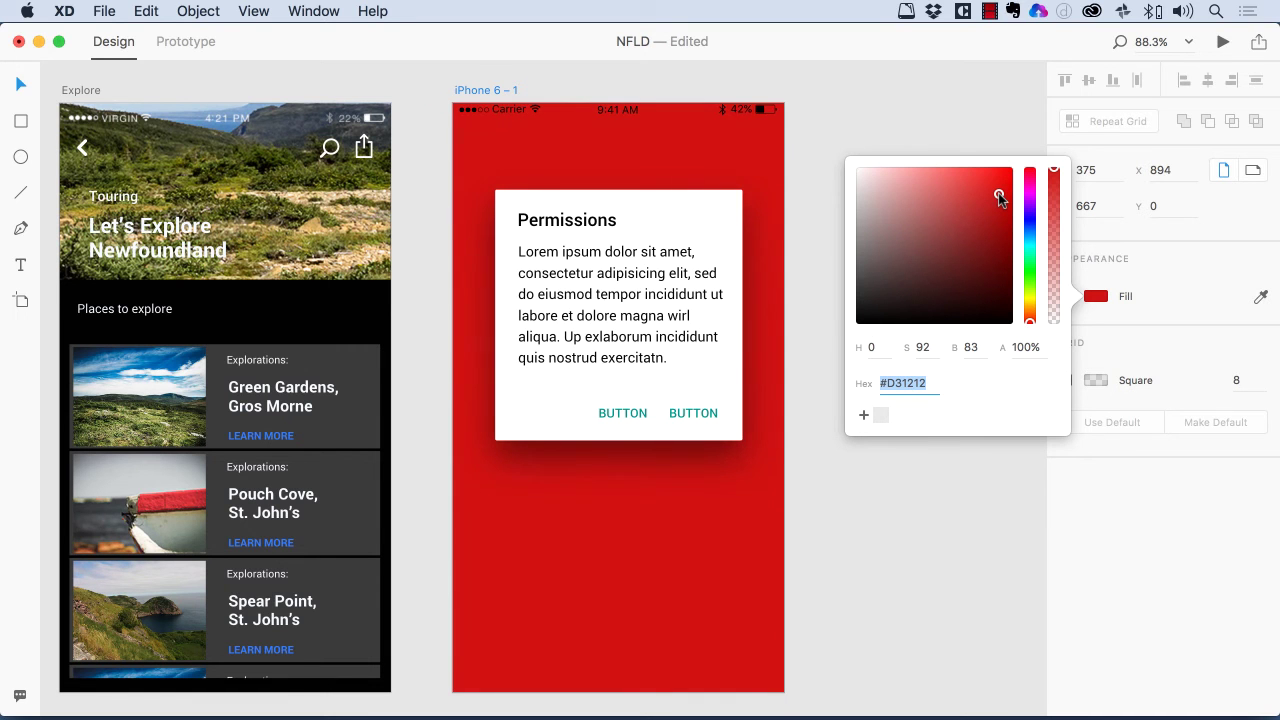
# Step: Save the red as a swatch, then drag it out of the picker to delete it
pyautogui.click(862, 416)
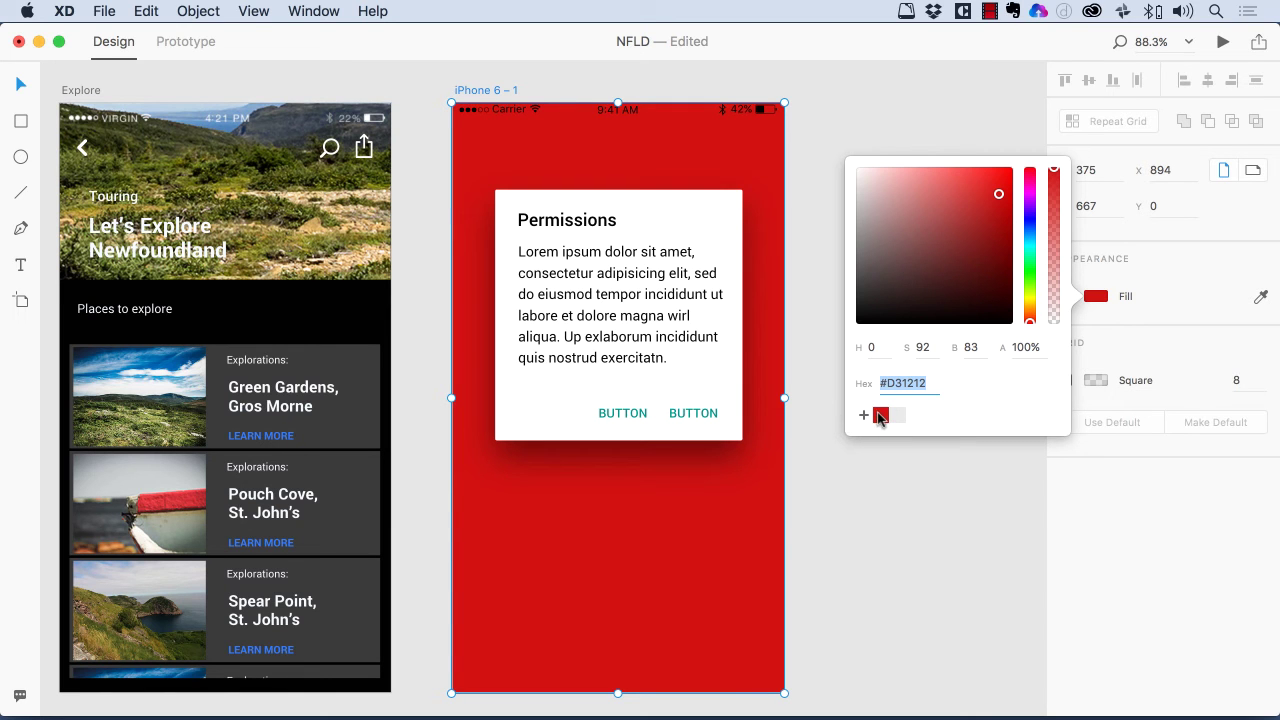
pyautogui.moveTo(879, 417); pyautogui.dragTo(913, 552)
pyautogui.moveTo(913, 550); pyautogui.dragTo(913, 551)
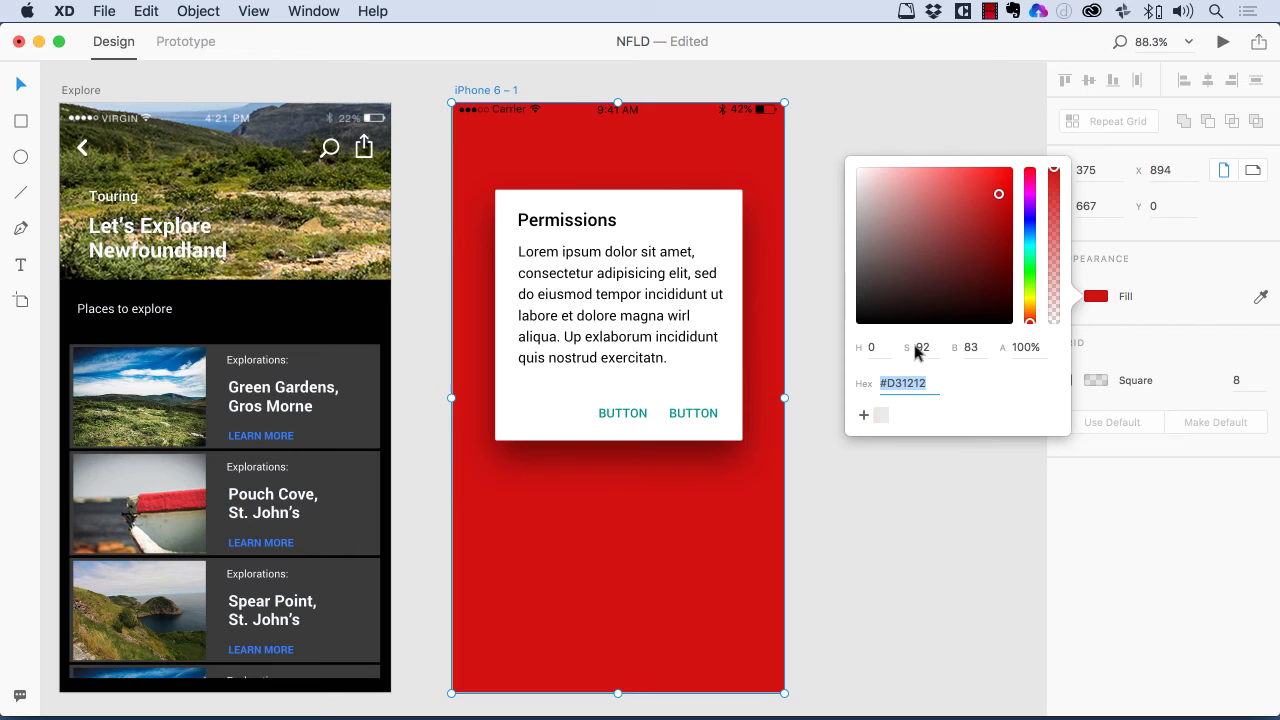
# Step: Apply the saved light grey #E8E7E7 swatch to the artboard fill and deselect everything
pyautogui.click(881, 415)
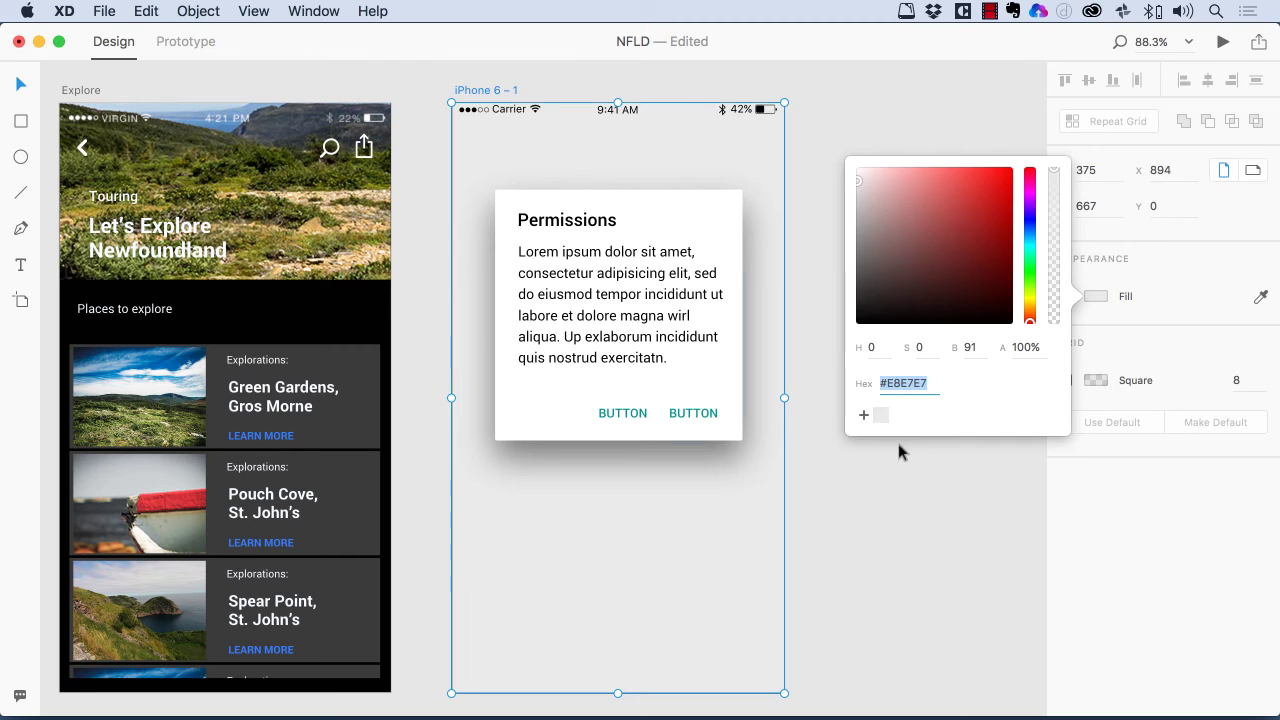
pyautogui.click(620, 300)
pyautogui.click(872, 258)
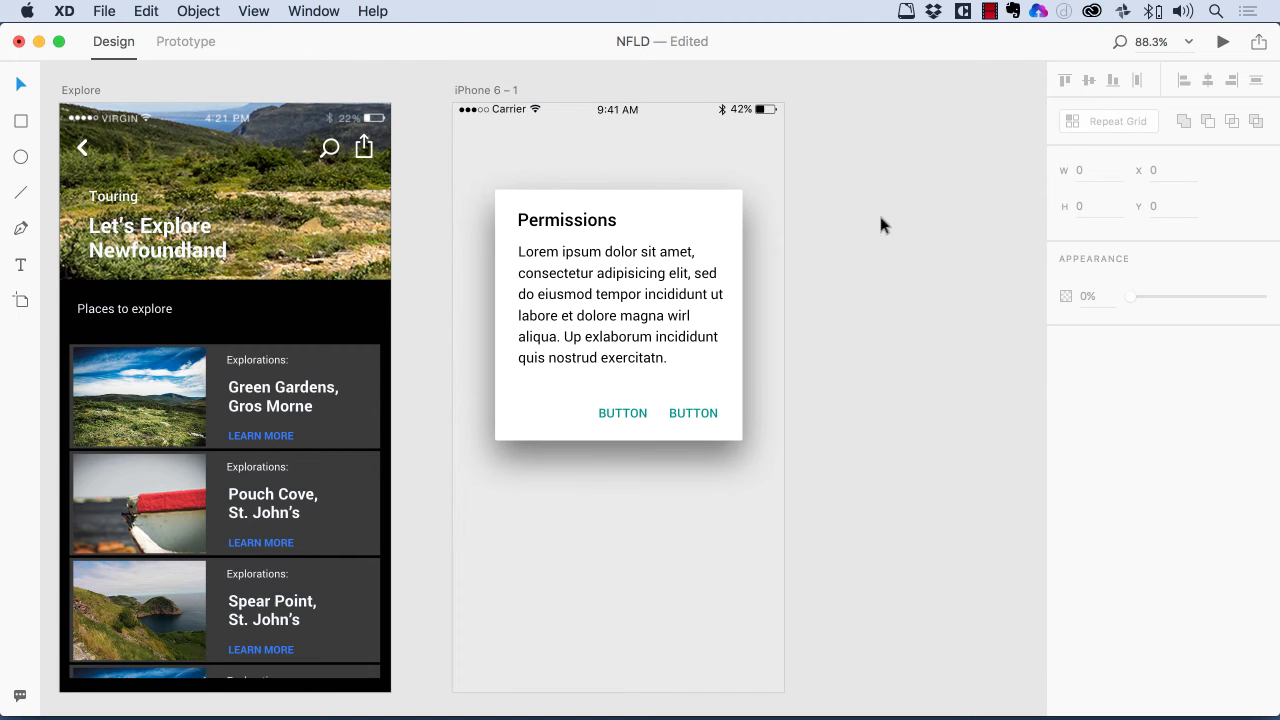
# Step: Select 'eiusmod tempor' in the Permissions body text and set its font to Times
pyautogui.click(20, 264)
pyautogui.doubleClick(578, 296)
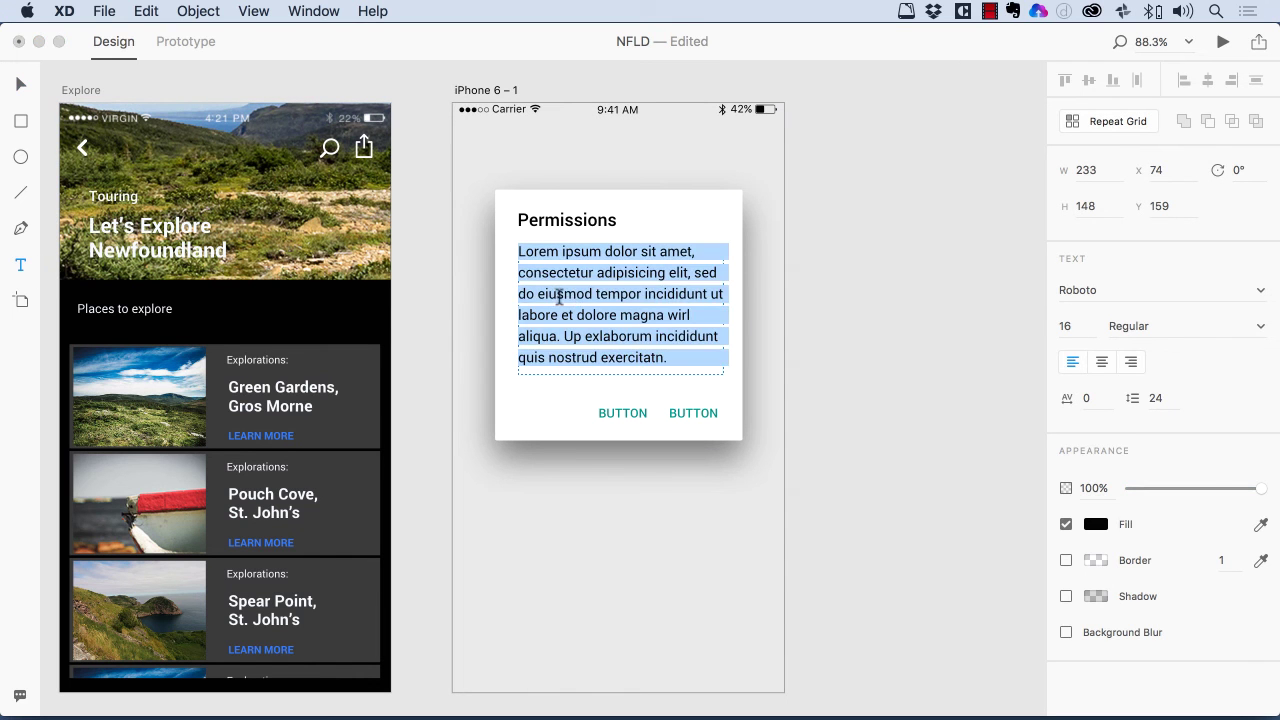
pyautogui.moveTo(537, 294); pyautogui.dragTo(644, 293)
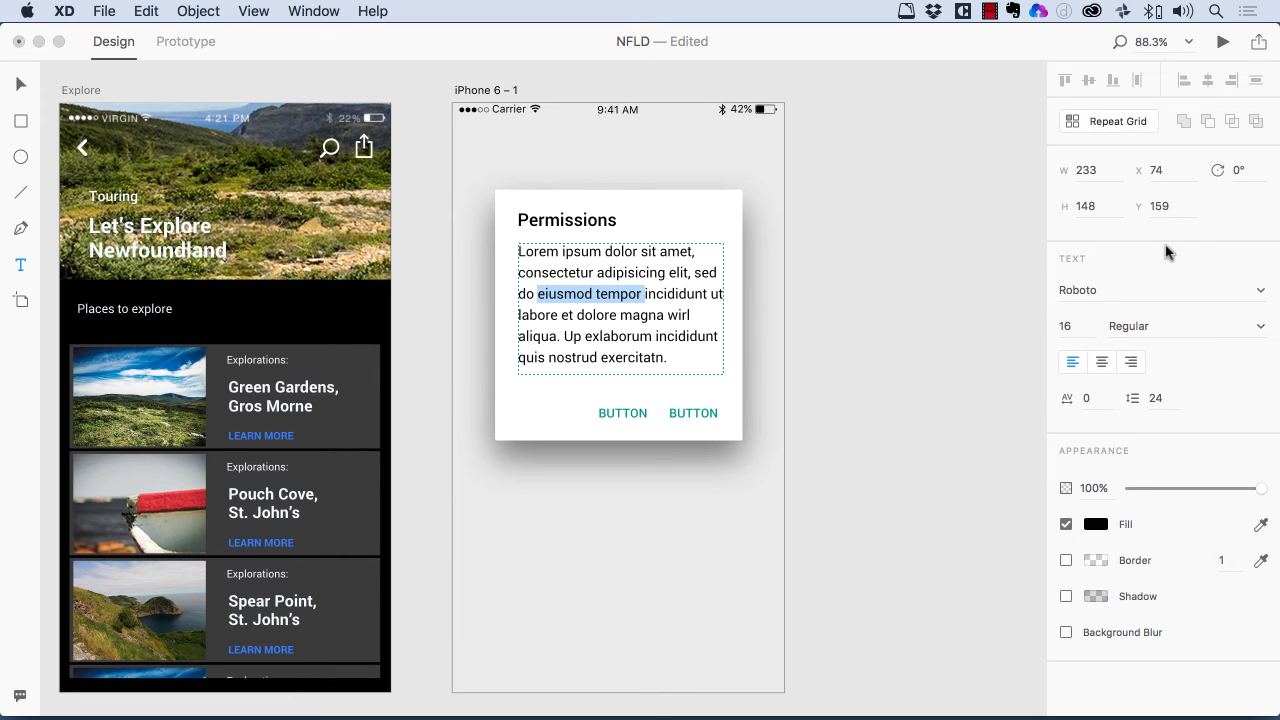
pyautogui.click(1086, 289)
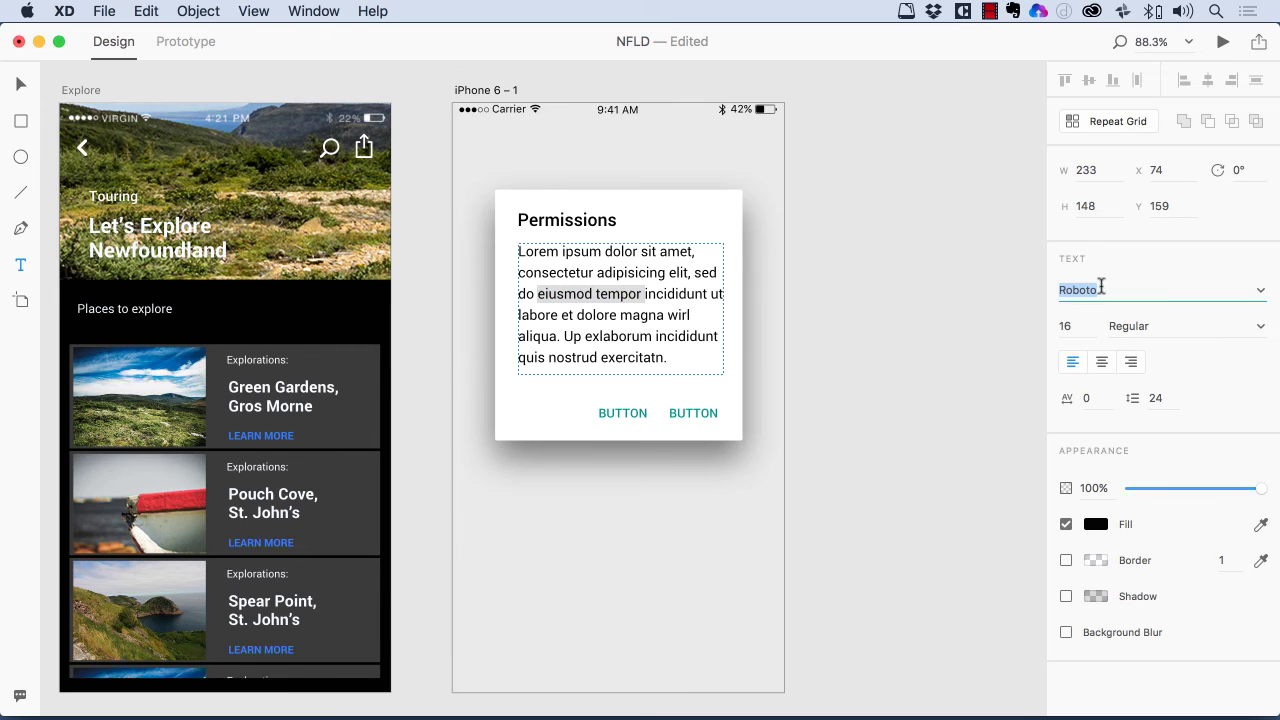
pyautogui.write('Times')
pyautogui.press('Return')
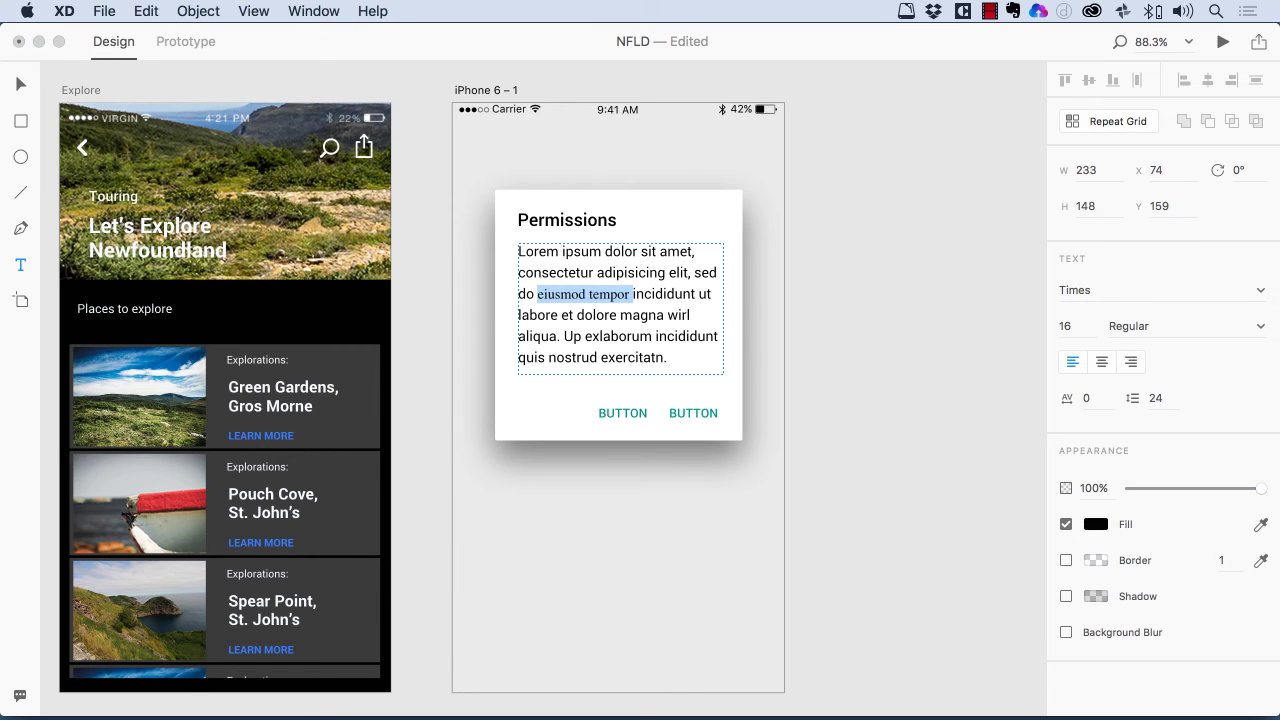
# Step: Make the selected words size 24 and Bold, then finish editing
pyautogui.click(1076, 326)
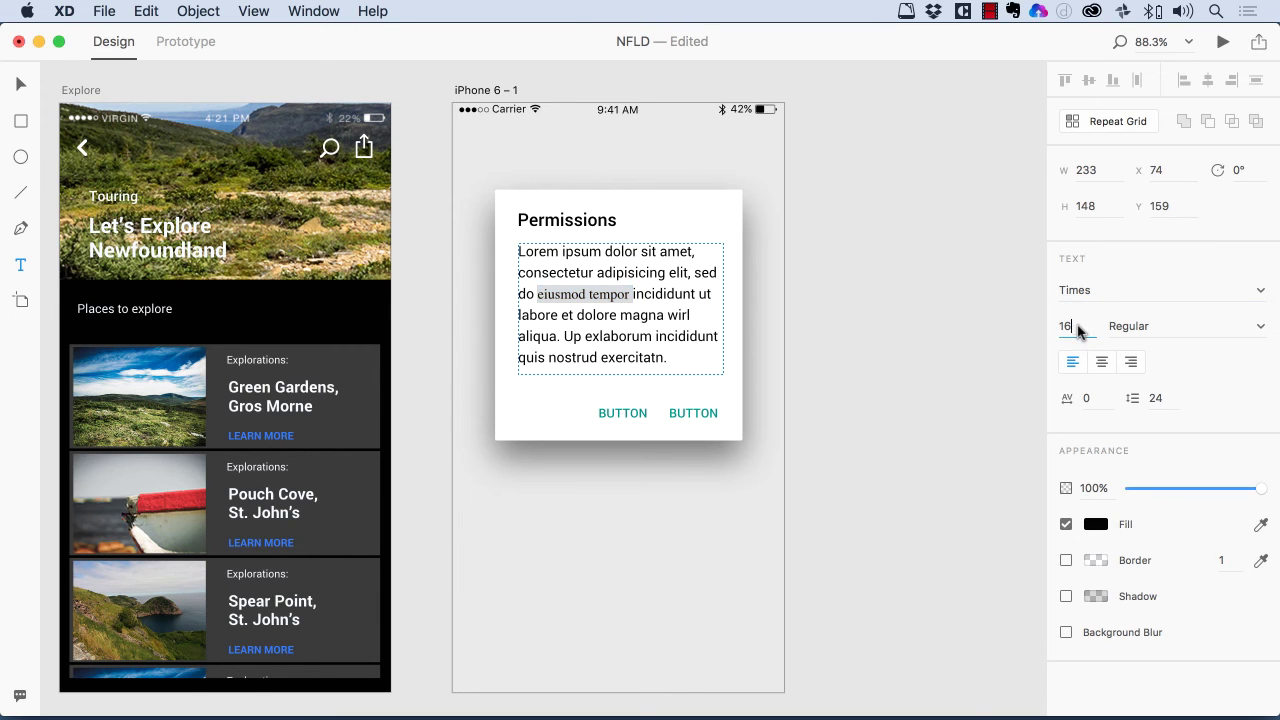
pyautogui.moveTo(1078, 330); pyautogui.dragTo(1047, 326)
pyautogui.write('24')
pyautogui.press('Return')
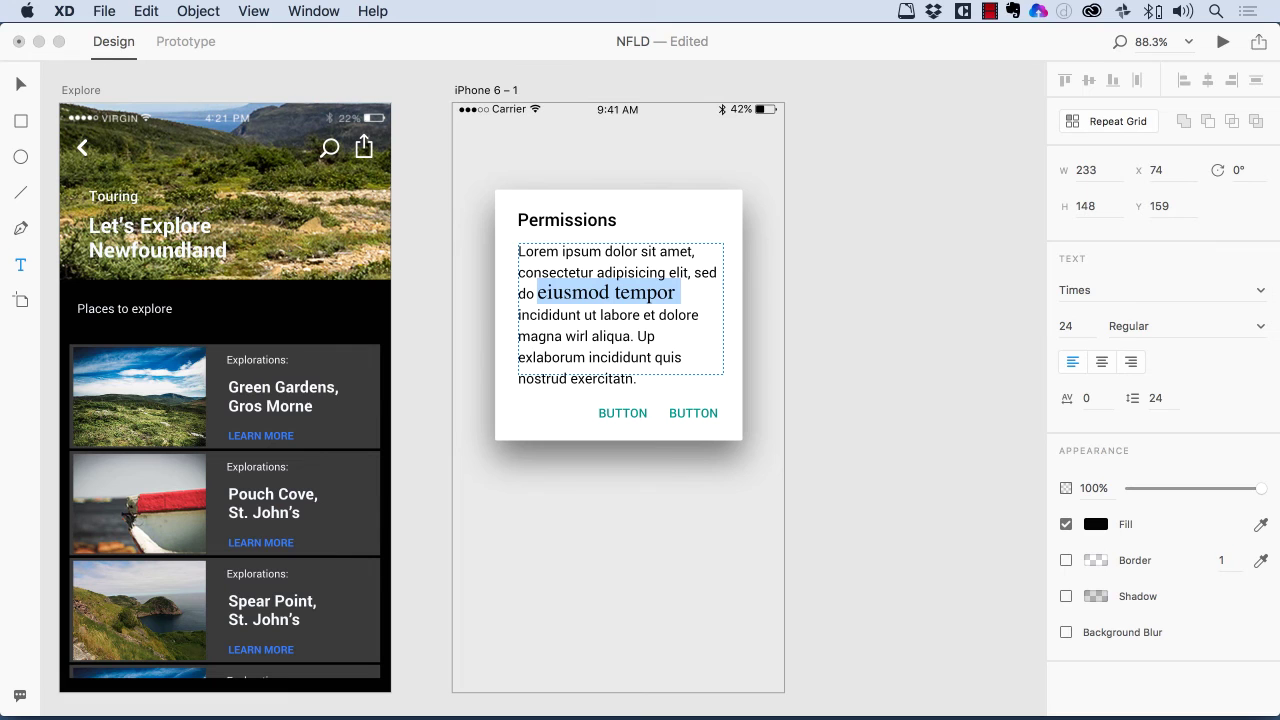
pyautogui.click(1261, 328)
pyautogui.click(1261, 328)
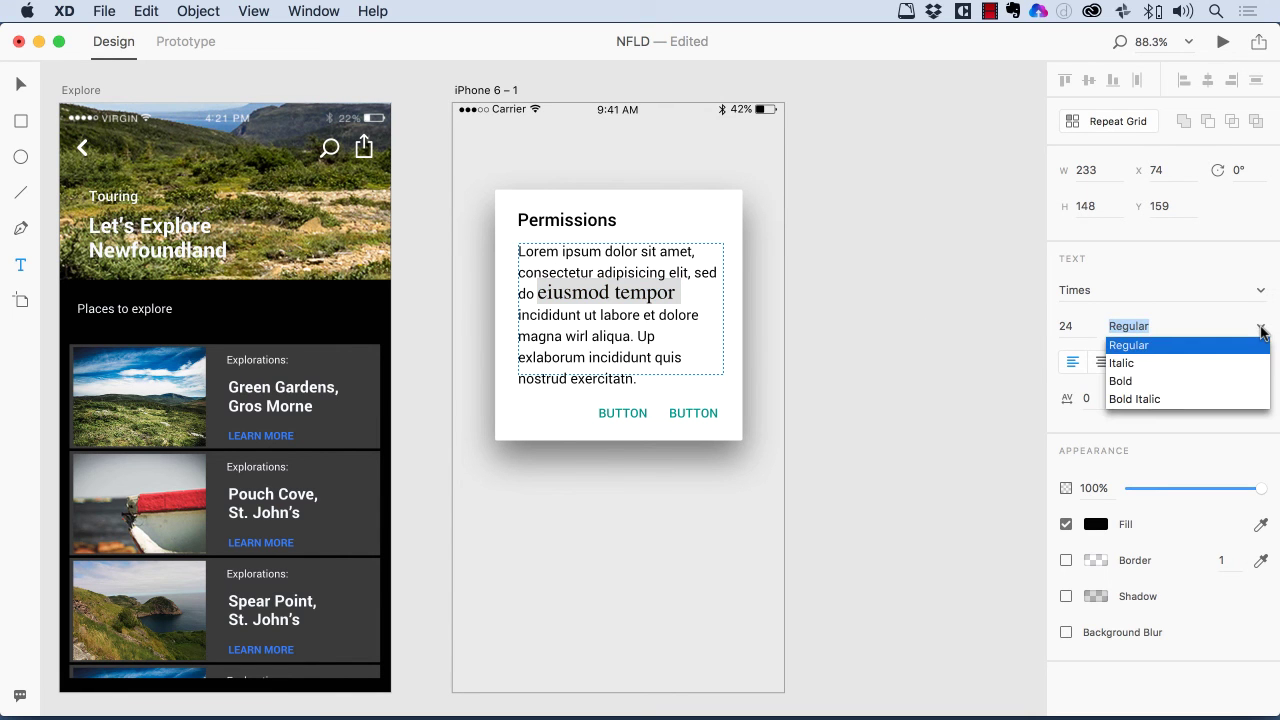
pyautogui.click(1152, 381)
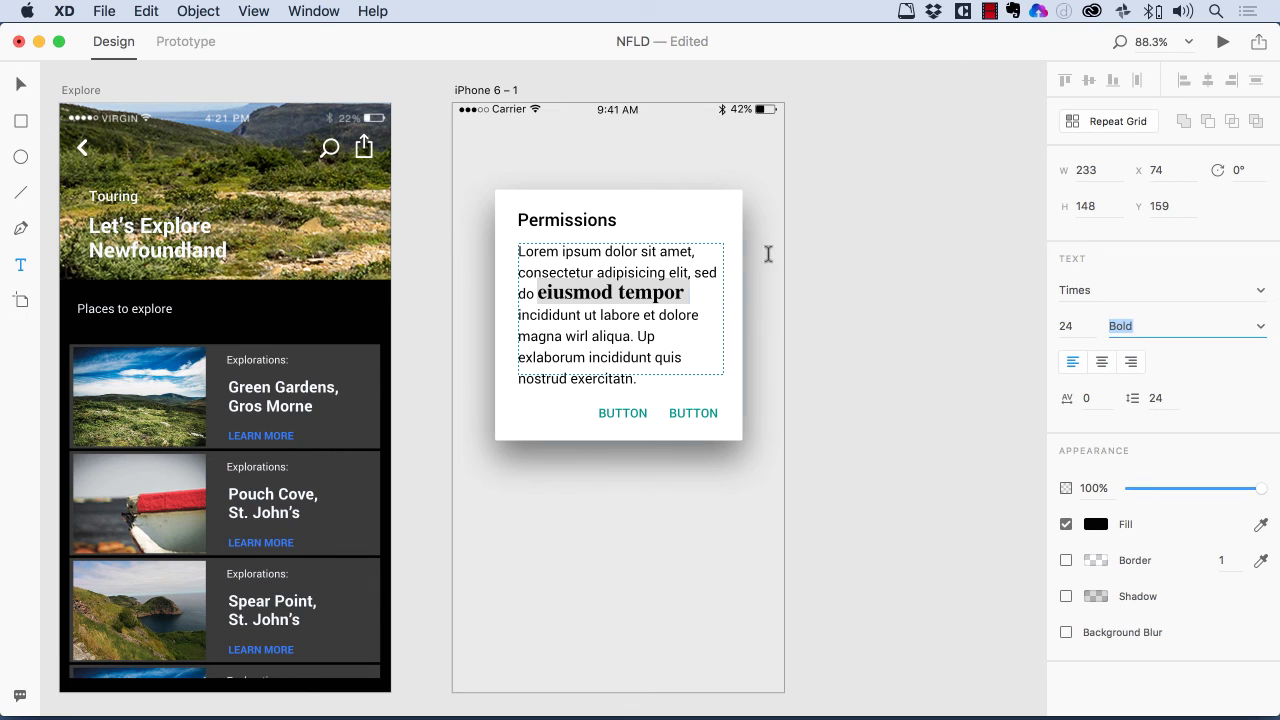
pyautogui.press('Escape')
# Step: Select 'wirl aliqua' in the body text and set its font to Trajan Pro
pyautogui.doubleClick(616, 330)
pyautogui.click(612, 338)
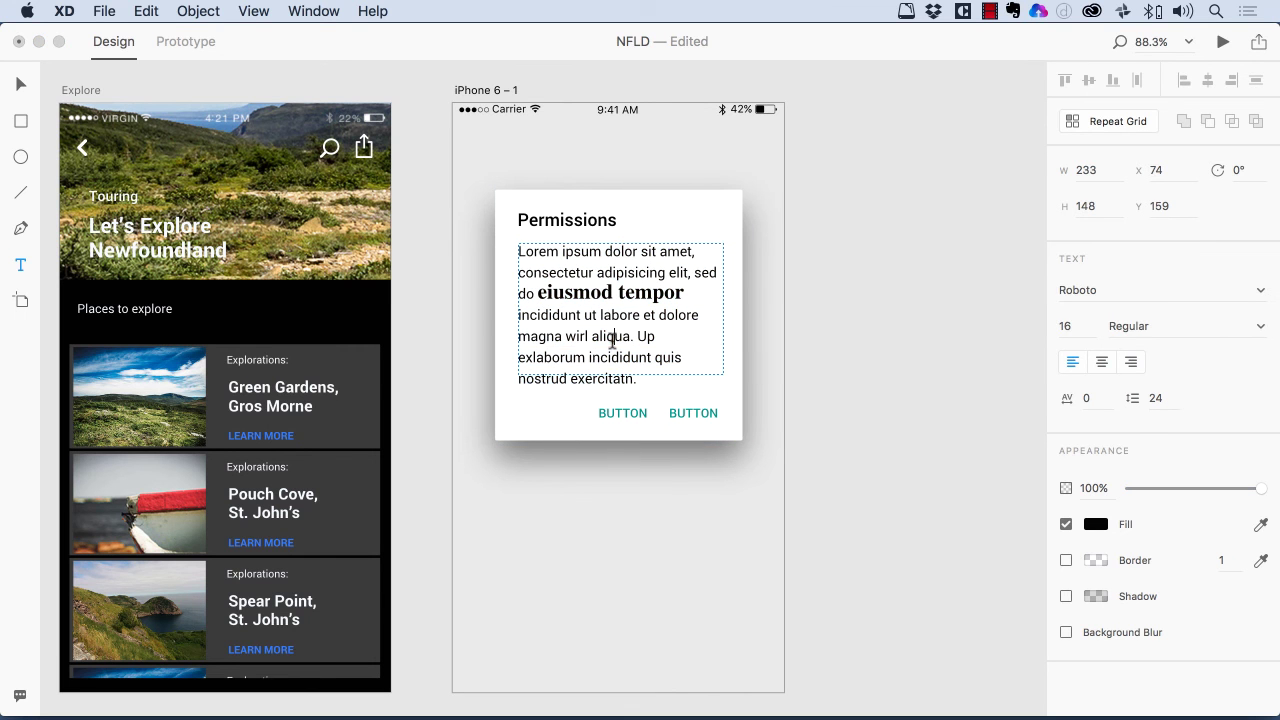
pyautogui.moveTo(566, 337); pyautogui.dragTo(628, 336)
pyautogui.click(1261, 292)
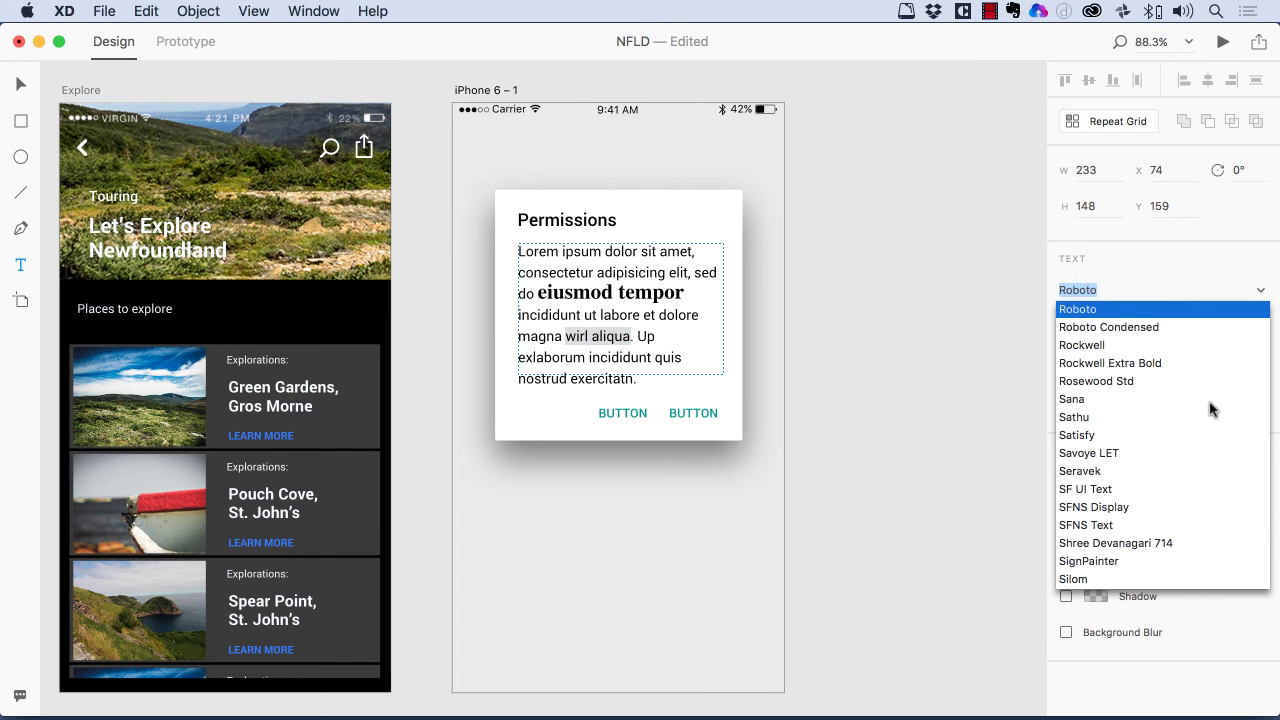
pyautogui.scroll(-10, 1146, 481)
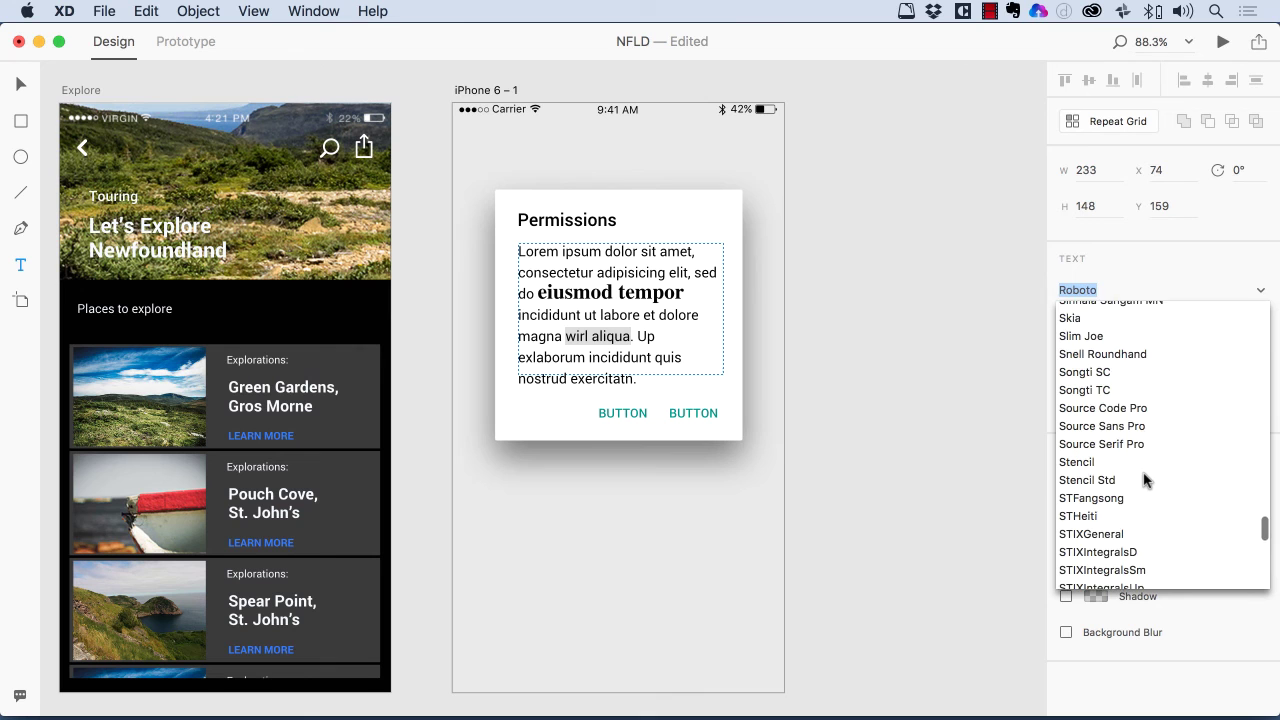
pyautogui.scroll(-10, 1146, 481)
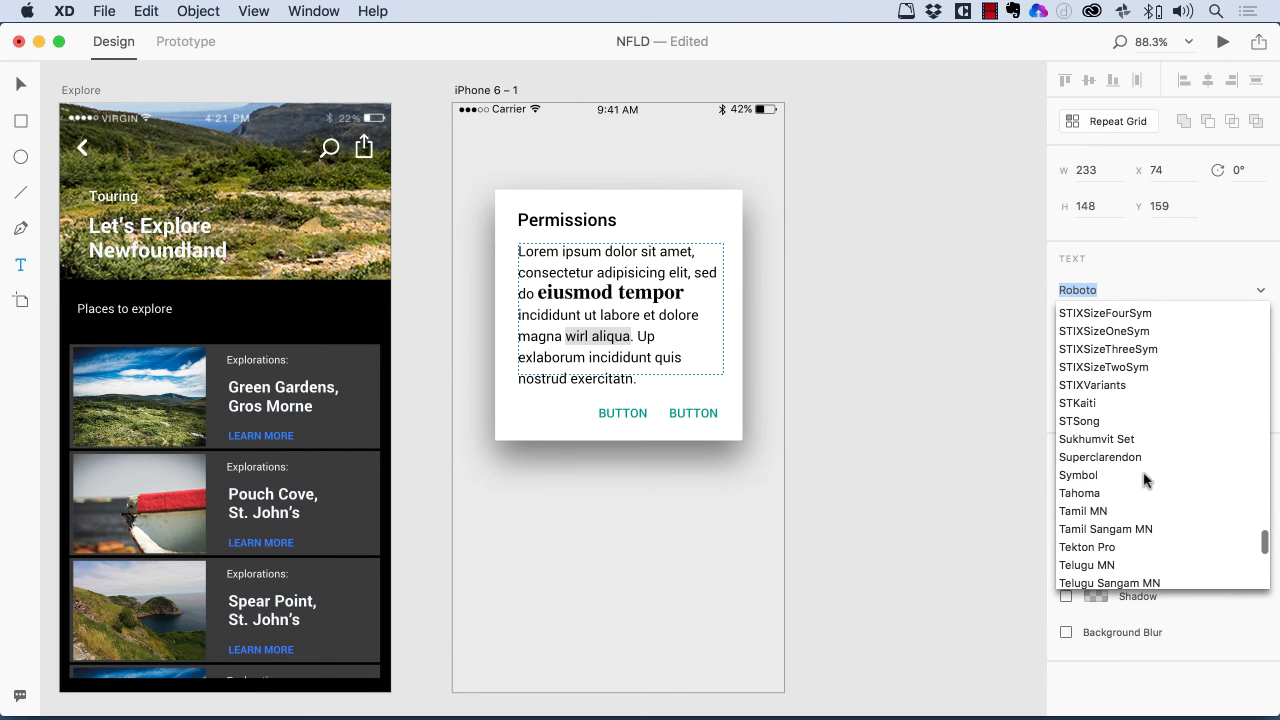
pyautogui.scroll(-8, 1146, 481)
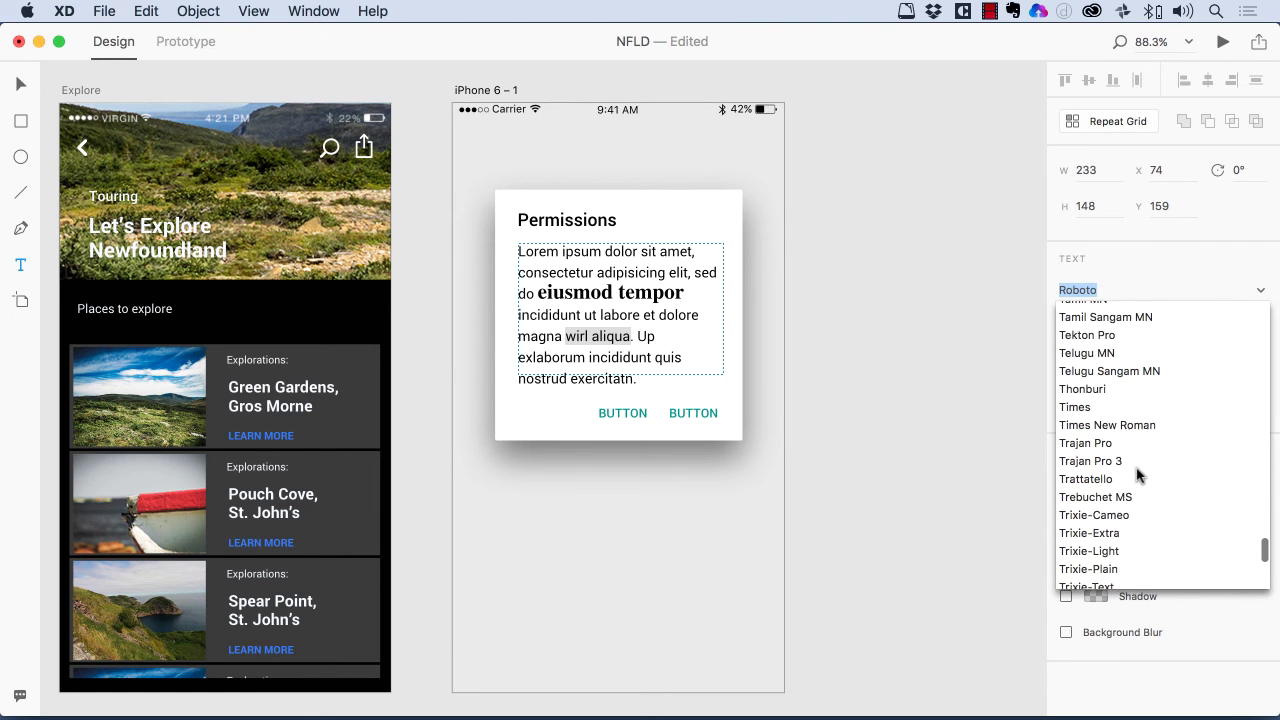
pyautogui.click(1101, 440)
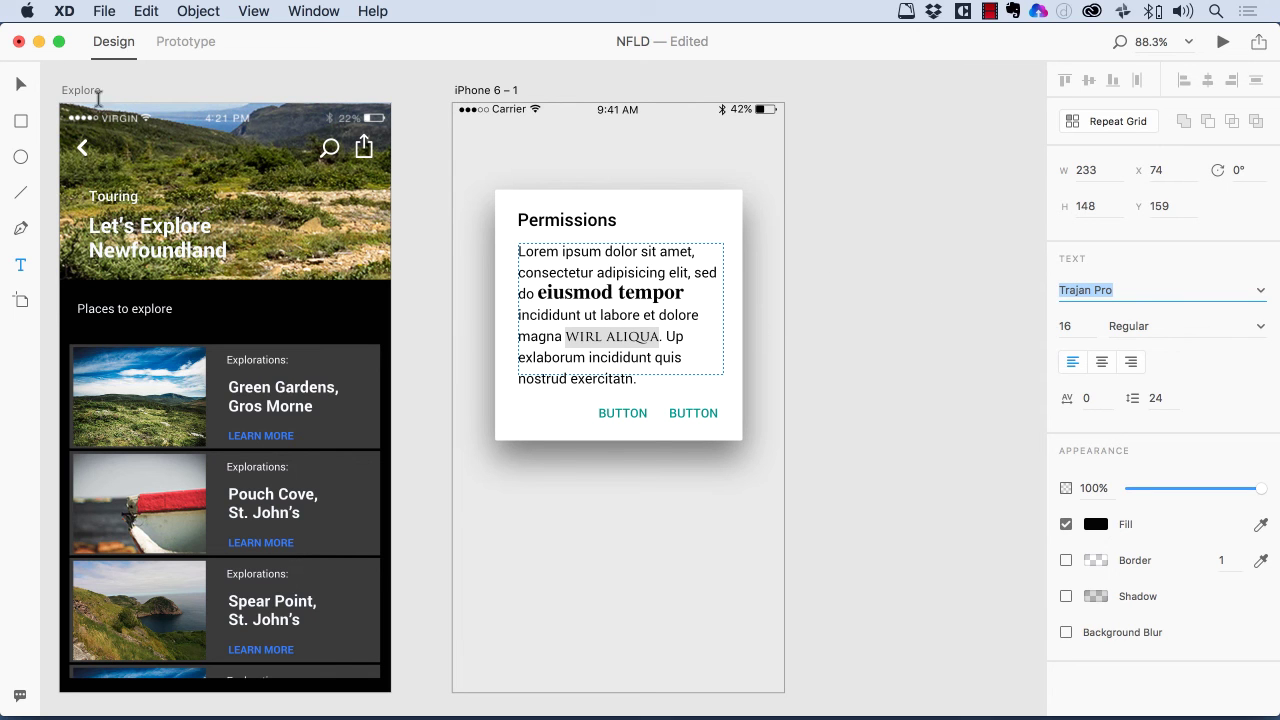
# Step: Exit text editing and deselect the text box
pyautogui.click(22, 86)
pyautogui.press('0')
pyautogui.press('0')
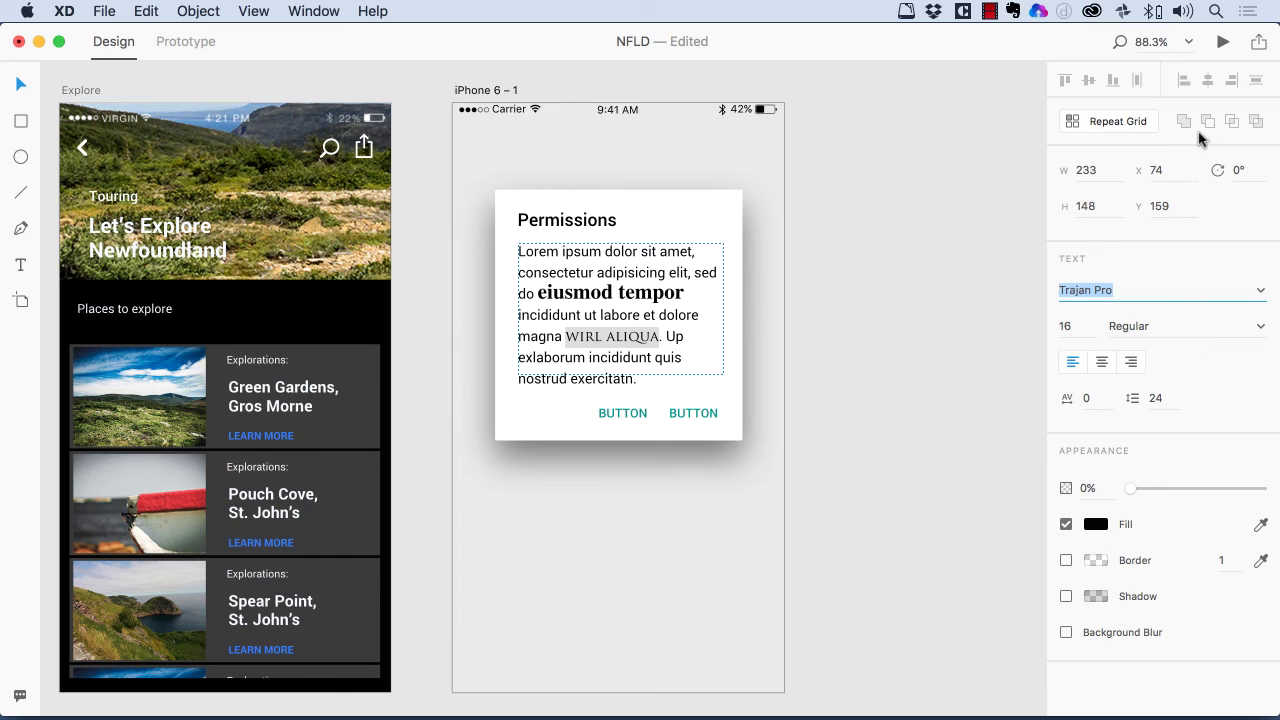
pyautogui.press('Escape')
pyautogui.click(958, 185)
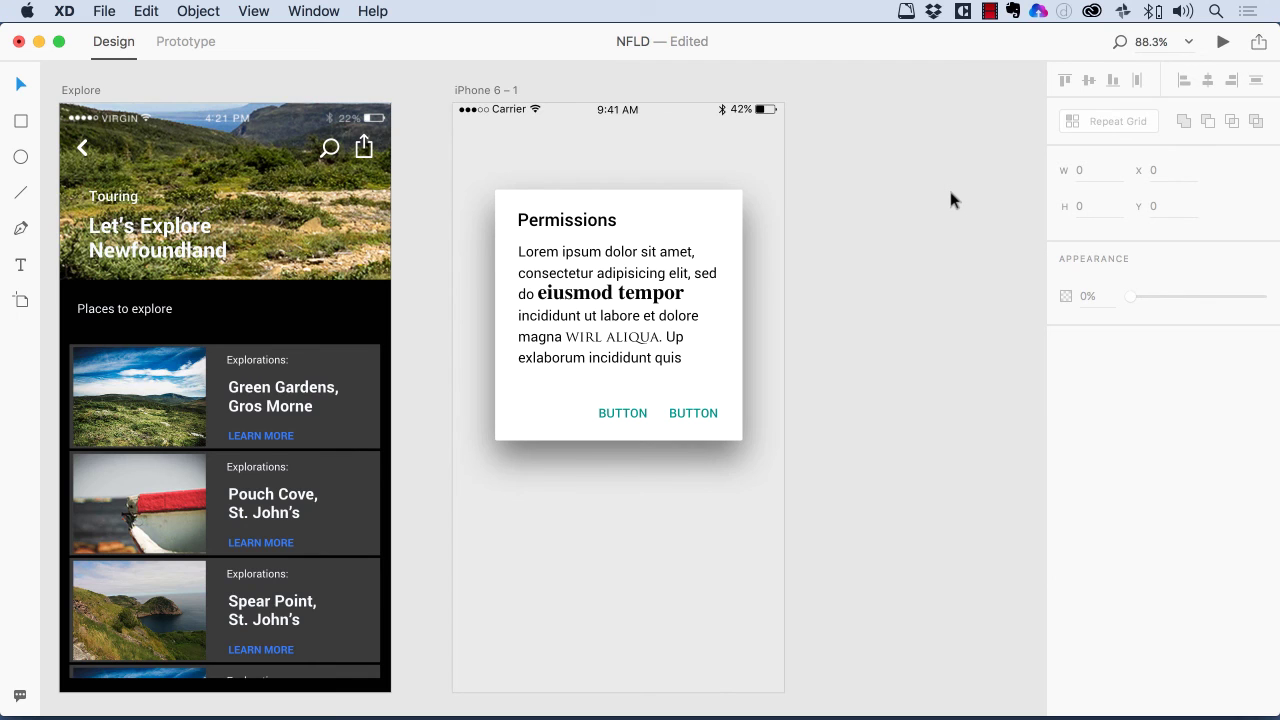
# Step: Zoom to fit and stretch the iPhone 6 – 1 artboard from 667 to 1228 tall
pyautogui.press('super+0')
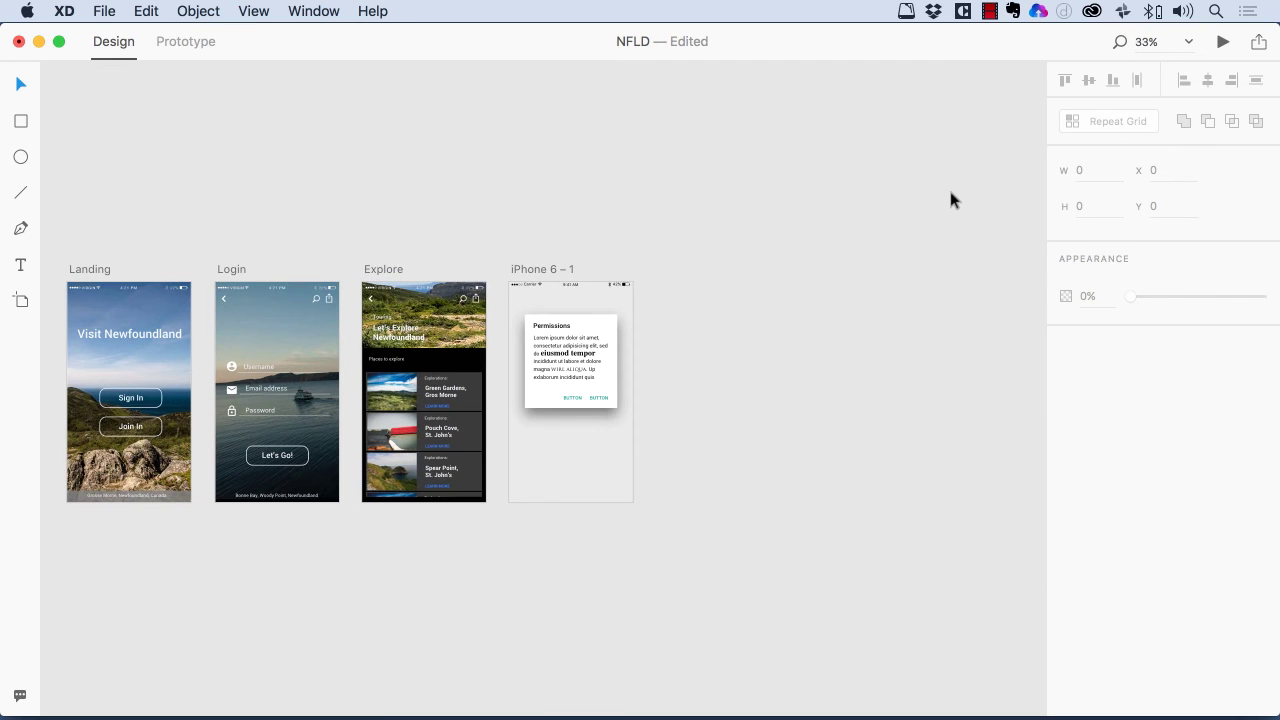
pyautogui.click(548, 270)
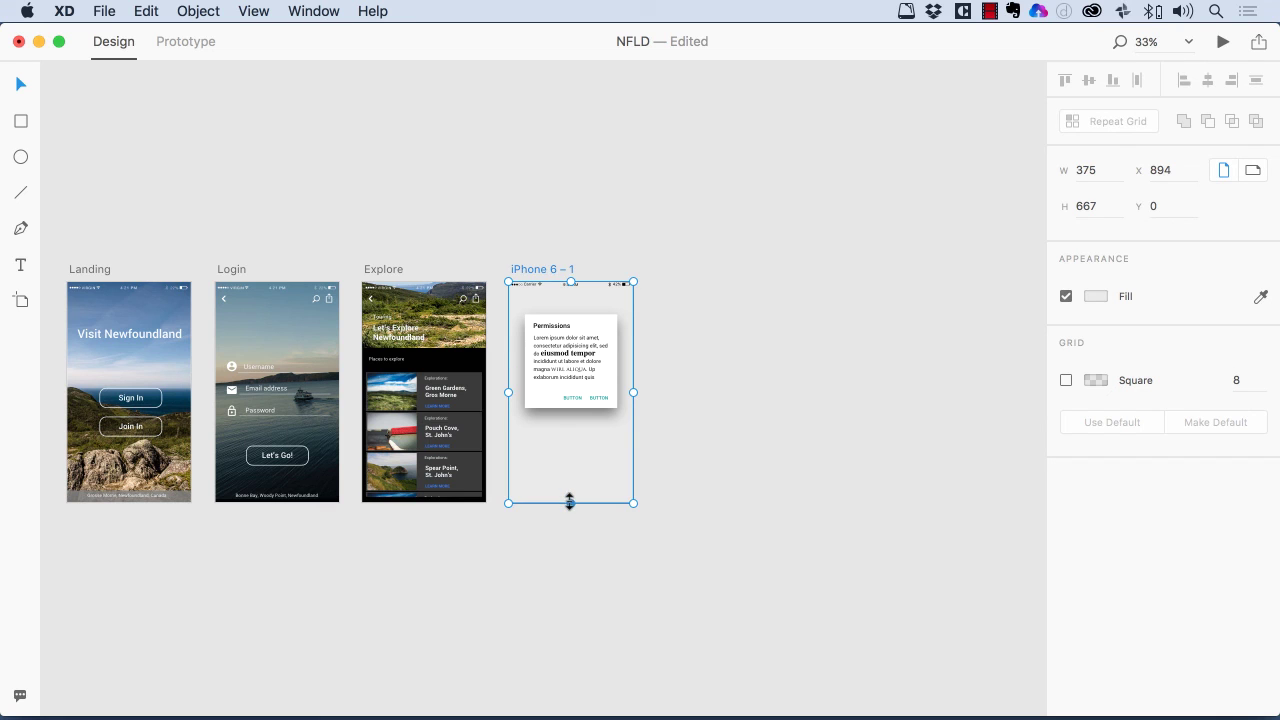
pyautogui.moveTo(570, 502); pyautogui.dragTo(570, 687)
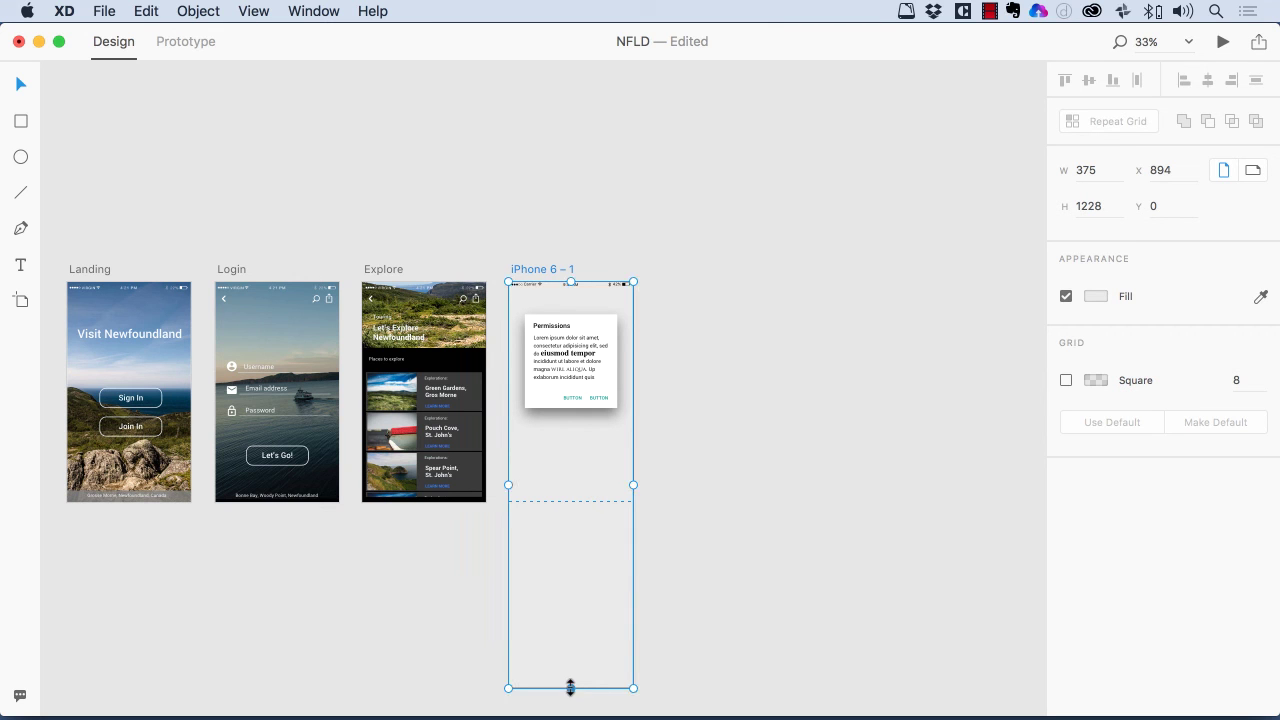
# Step: Duplicate the Permissions card so four copies stack down the artboard
pyautogui.click(587, 330)
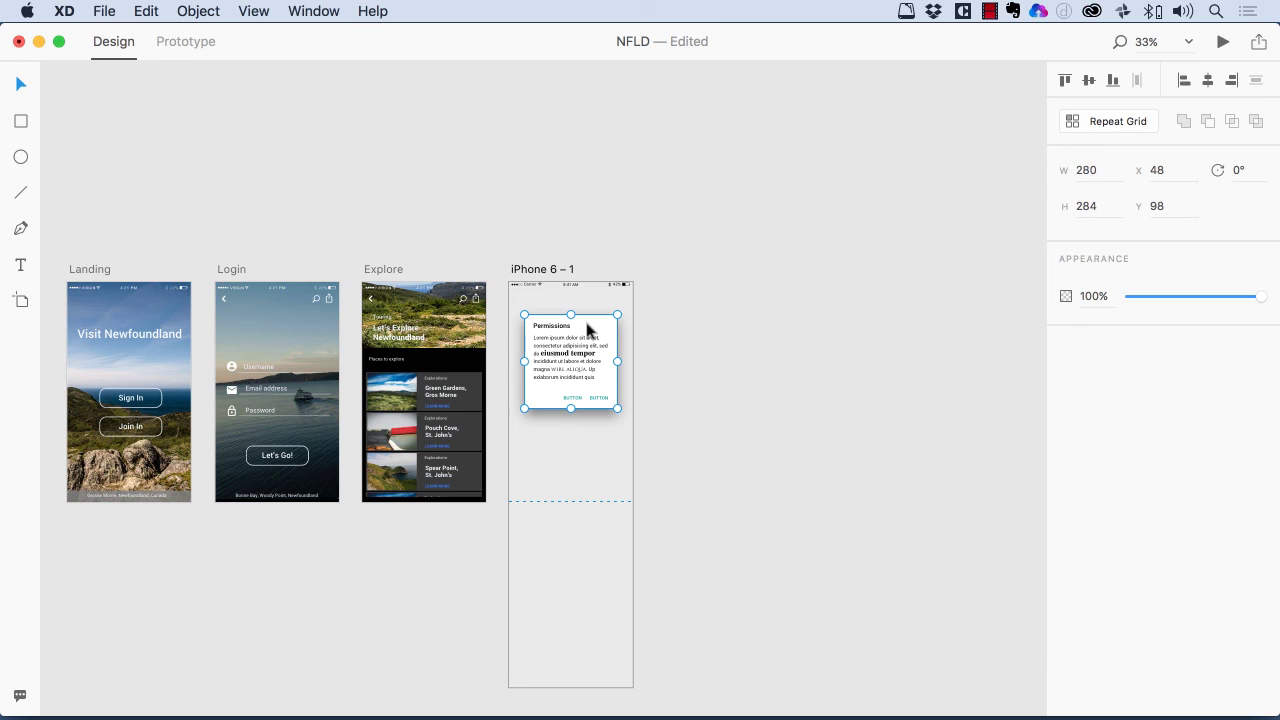
pyautogui.moveTo(587, 330); pyautogui.dragTo(588, 655)
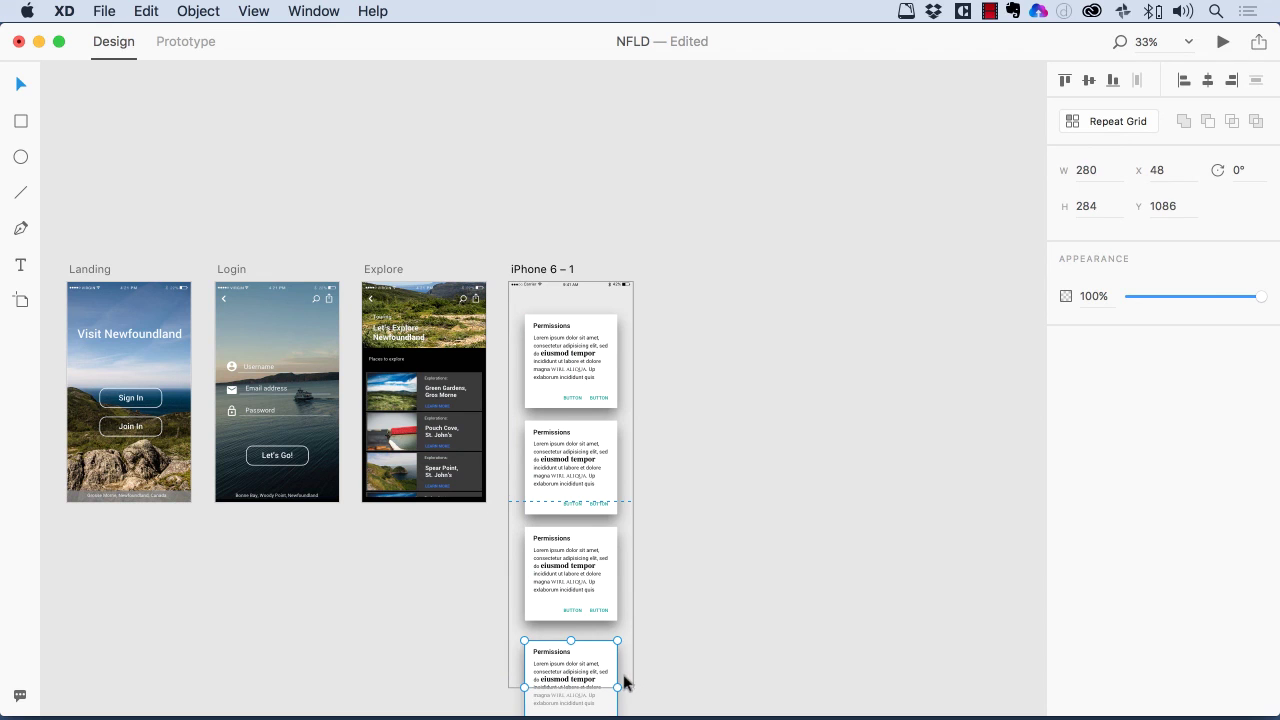
pyautogui.click(551, 260)
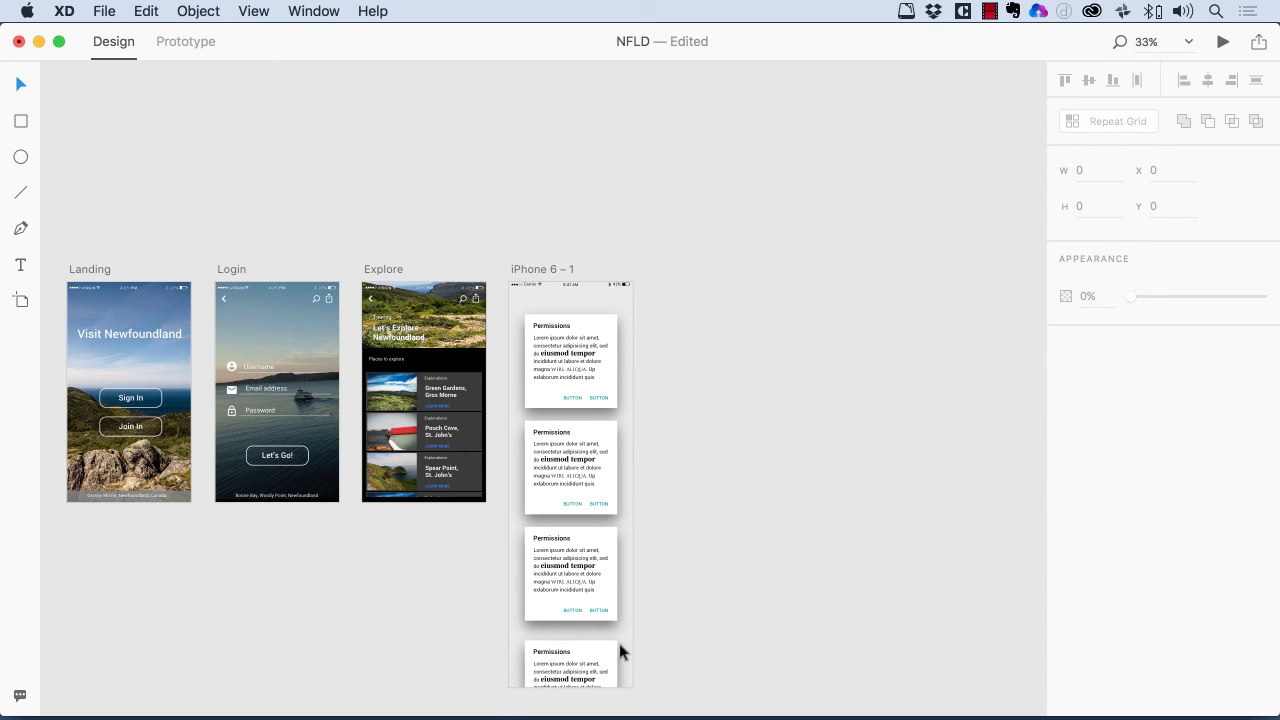
# Step: Lengthen the iPhone 6 – 1 artboard to 1434 tall to fit all four cards
pyautogui.click(558, 270)
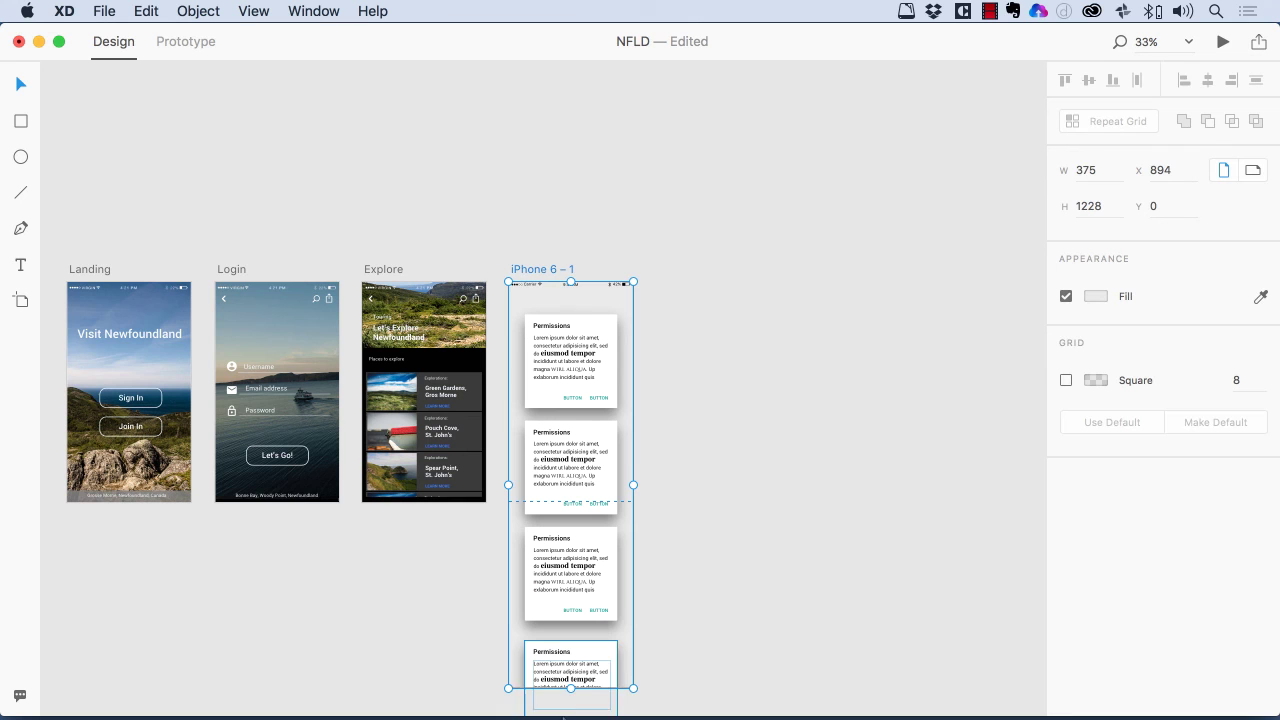
pyautogui.scroll(-5, 700, 634)
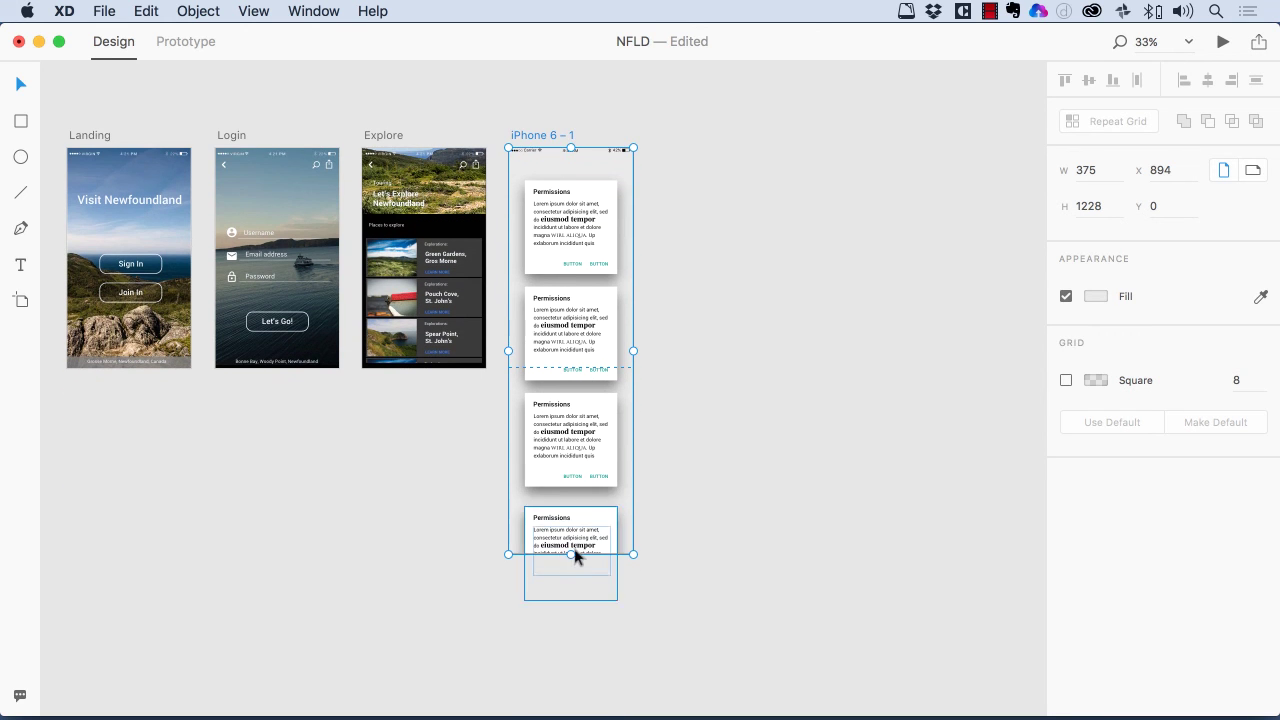
pyautogui.moveTo(574, 553); pyautogui.dragTo(574, 622)
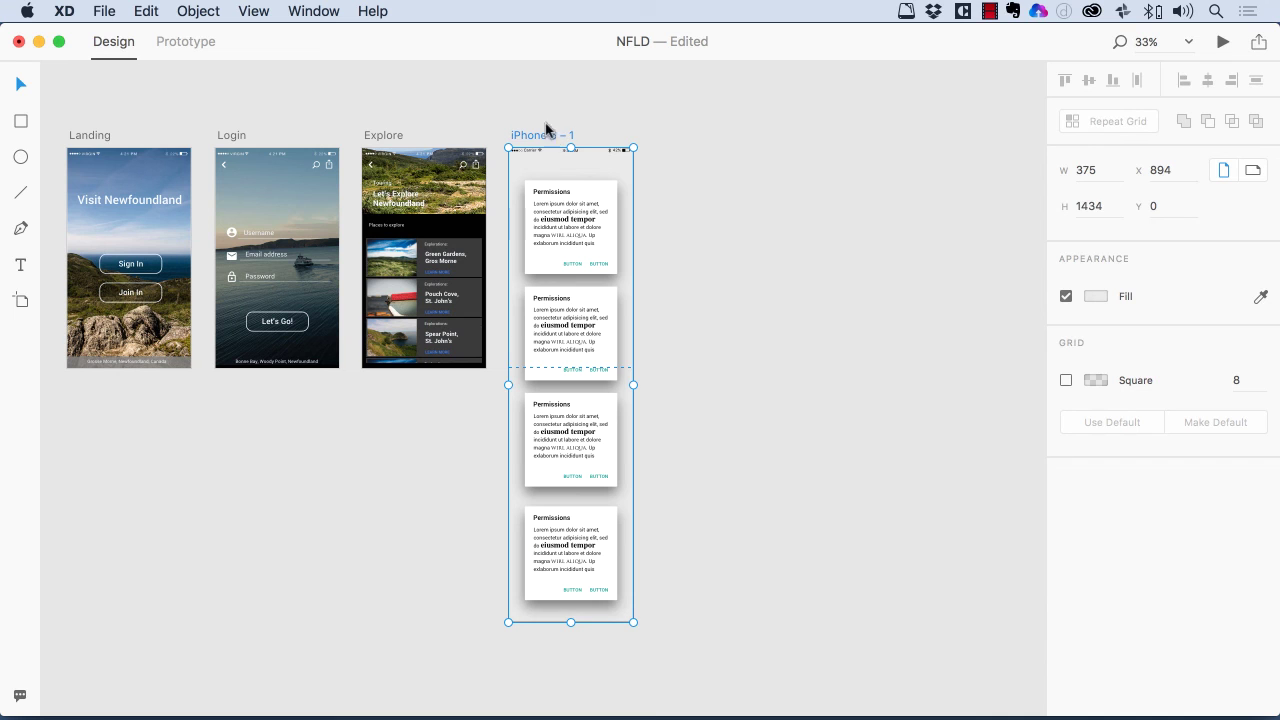
# Step: In Prototype mode, start a preview of the iPhone 6 – 1 artboard
pyautogui.click(182, 45)
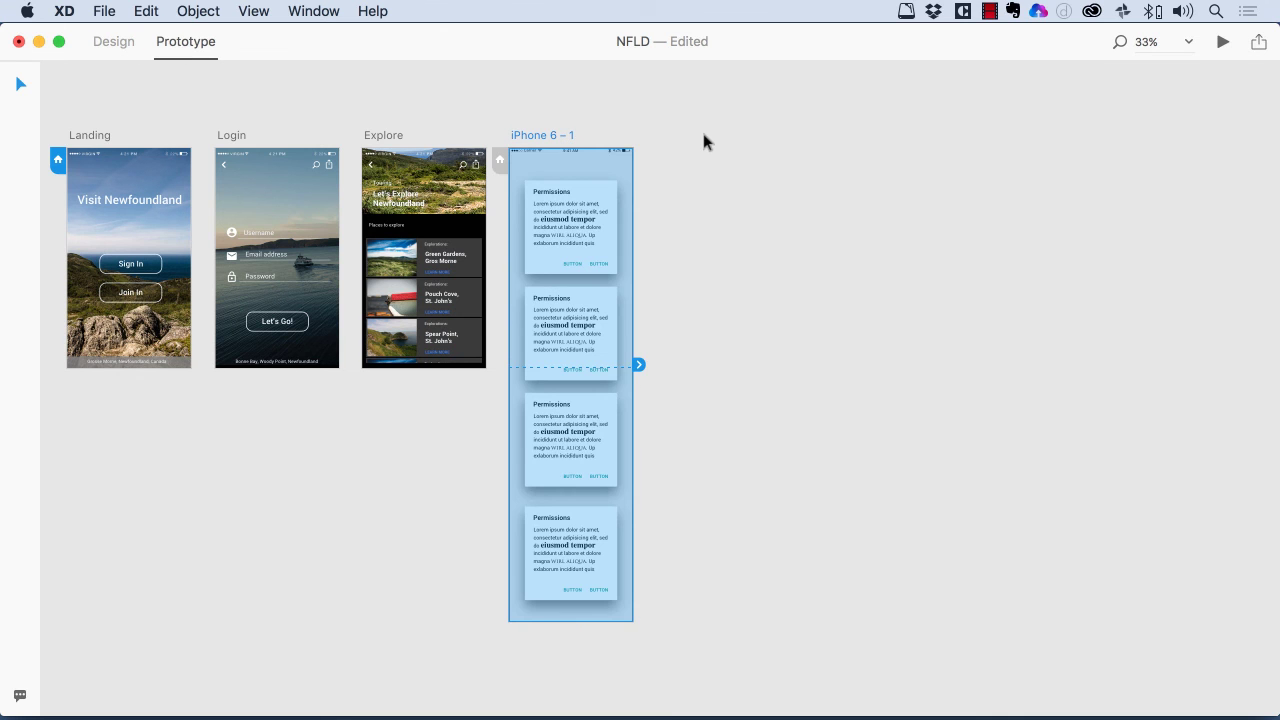
pyautogui.click(549, 135)
pyautogui.click(1223, 41)
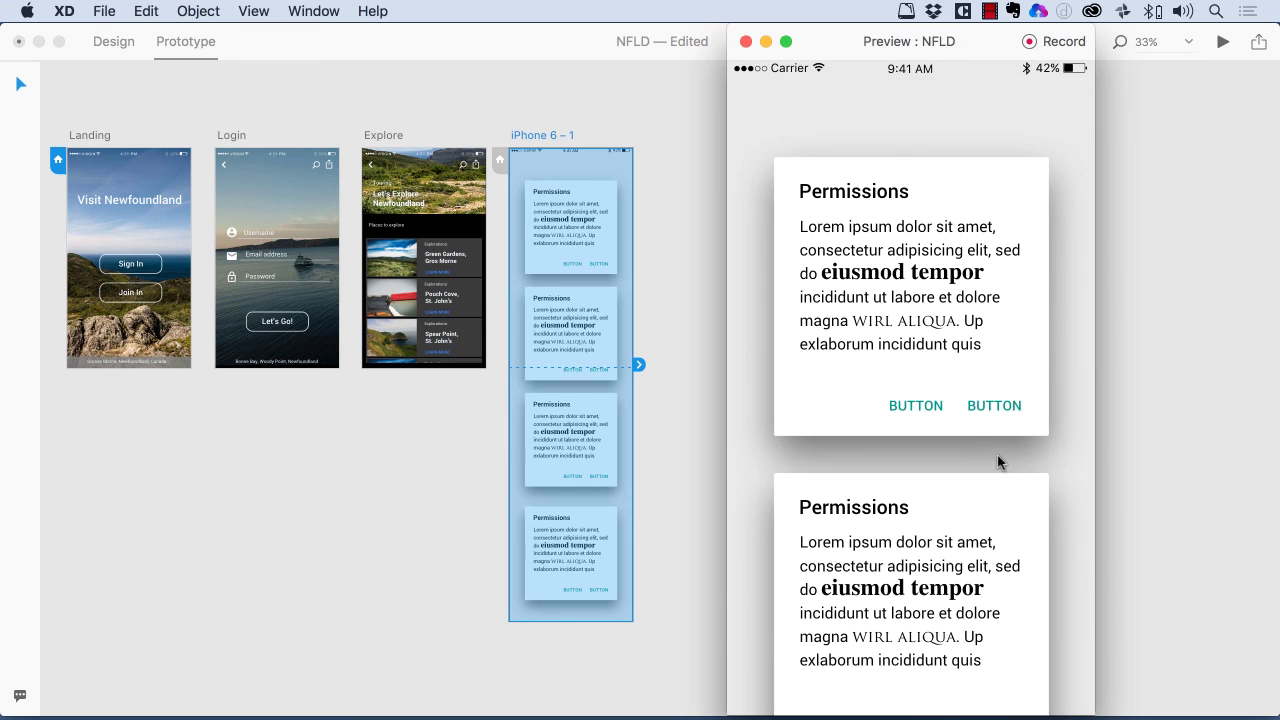
# Step: Scroll through the four stacked cards in the preview, then close it and deselect
pyautogui.scroll(-5, 997, 456)
pyautogui.moveTo(980, 183); pyautogui.dragTo(971, 214)
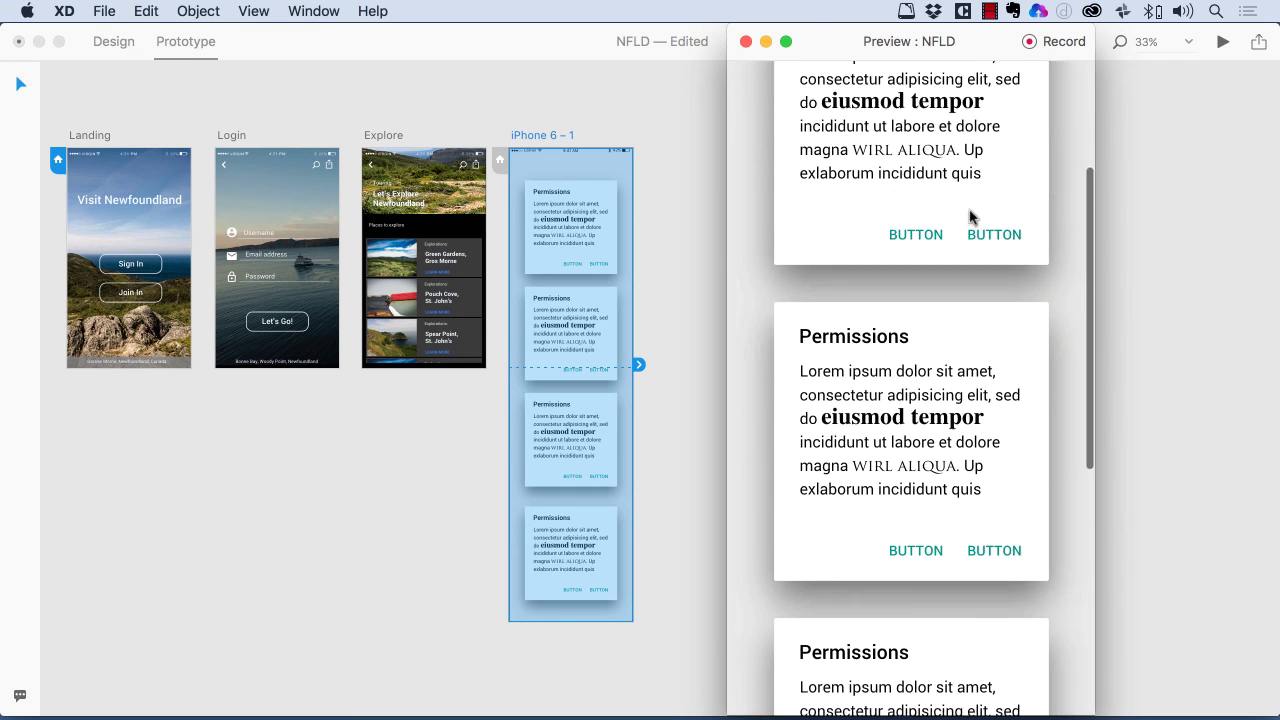
pyautogui.moveTo(980, 594); pyautogui.dragTo(943, 600)
pyautogui.moveTo(947, 716); pyautogui.dragTo(912, 414)
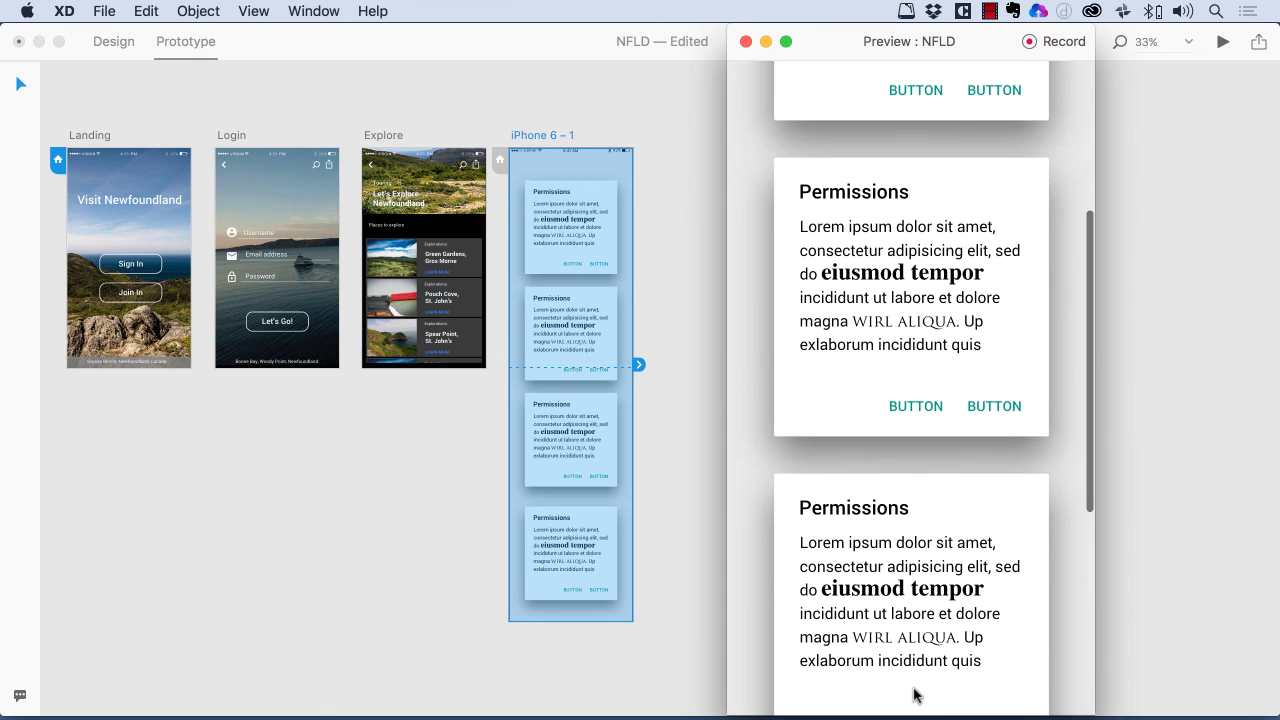
pyautogui.moveTo(914, 689); pyautogui.dragTo(925, 160)
pyautogui.moveTo(920, 62); pyautogui.dragTo(885, 10)
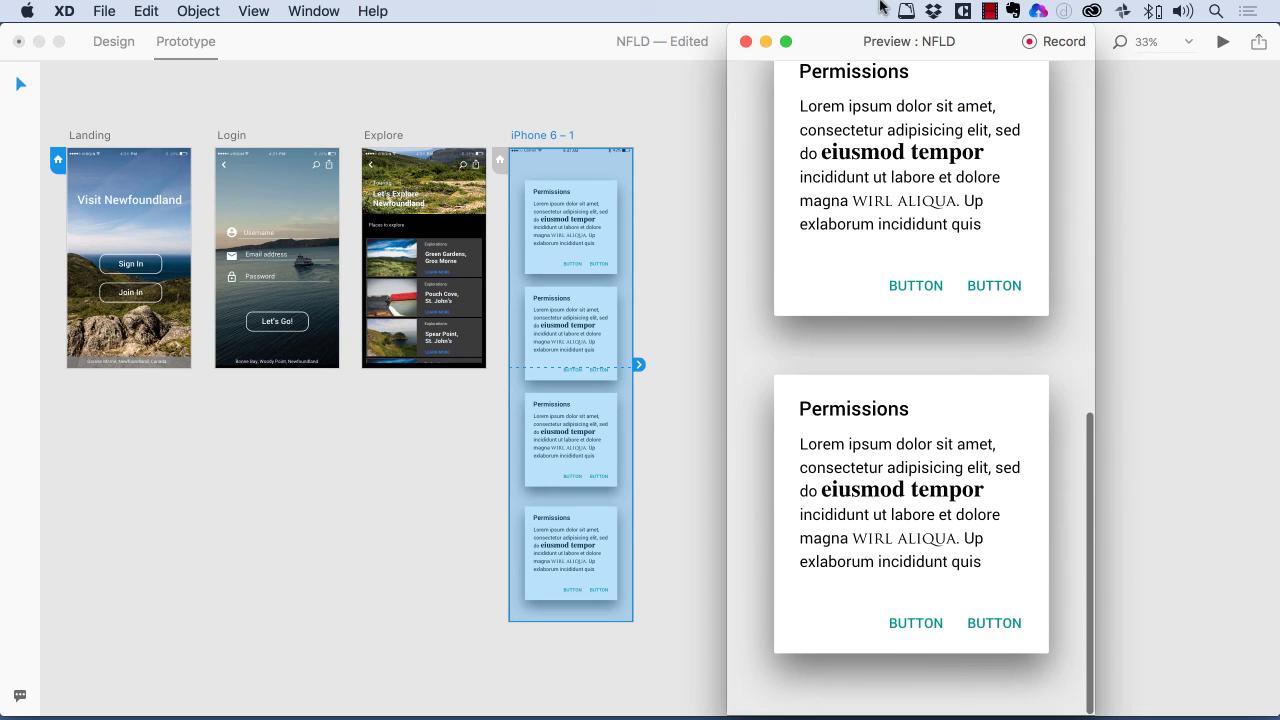
pyautogui.click(746, 41)
pyautogui.click(490, 100)
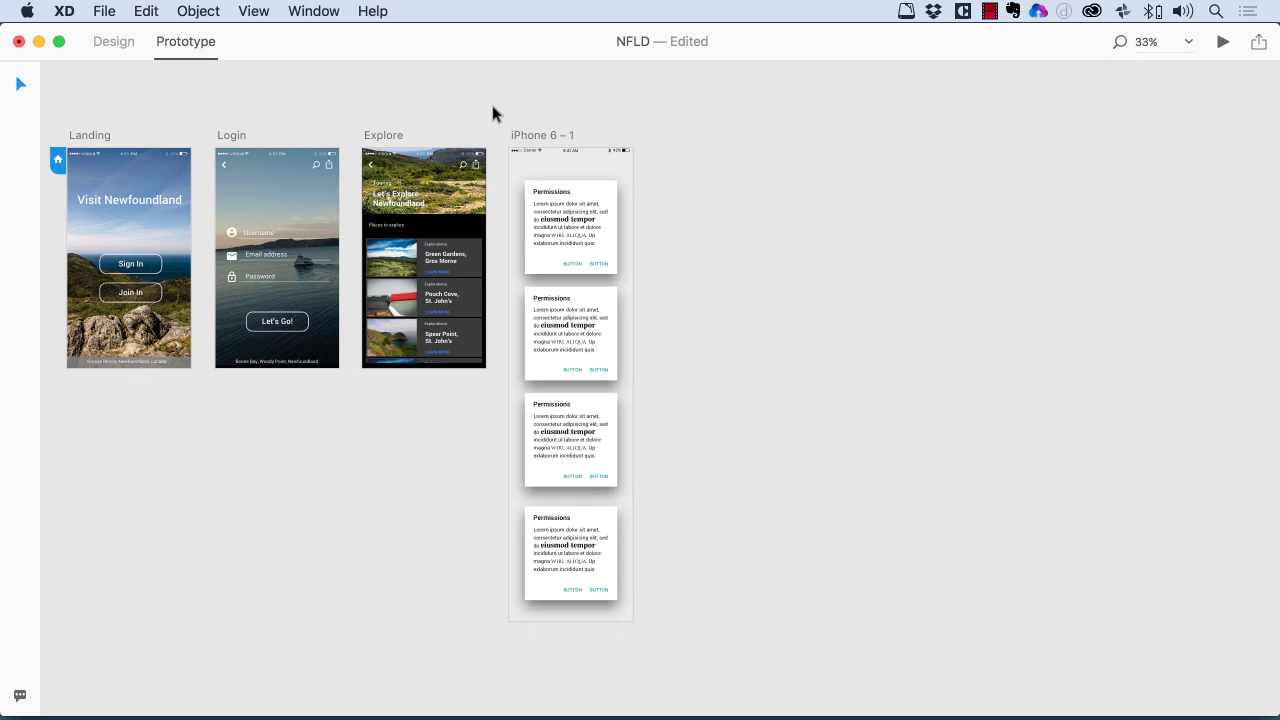